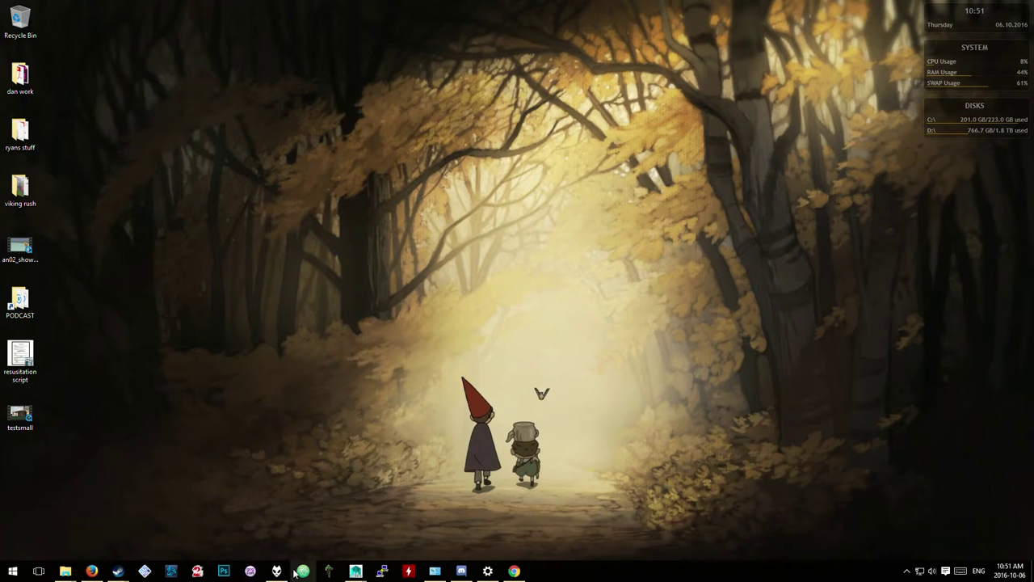
- Switch to Maya and split the workspace into a perspective view, a shot_camShape camera view and the Graph Editor
mouse_move(356, 571)
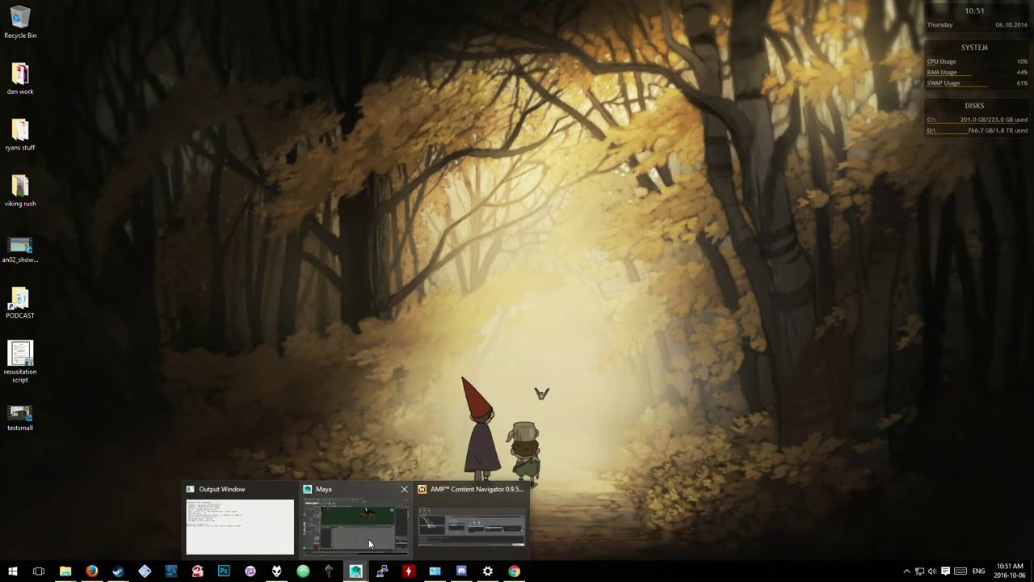
left_click(369, 538)
left_click(578, 194)
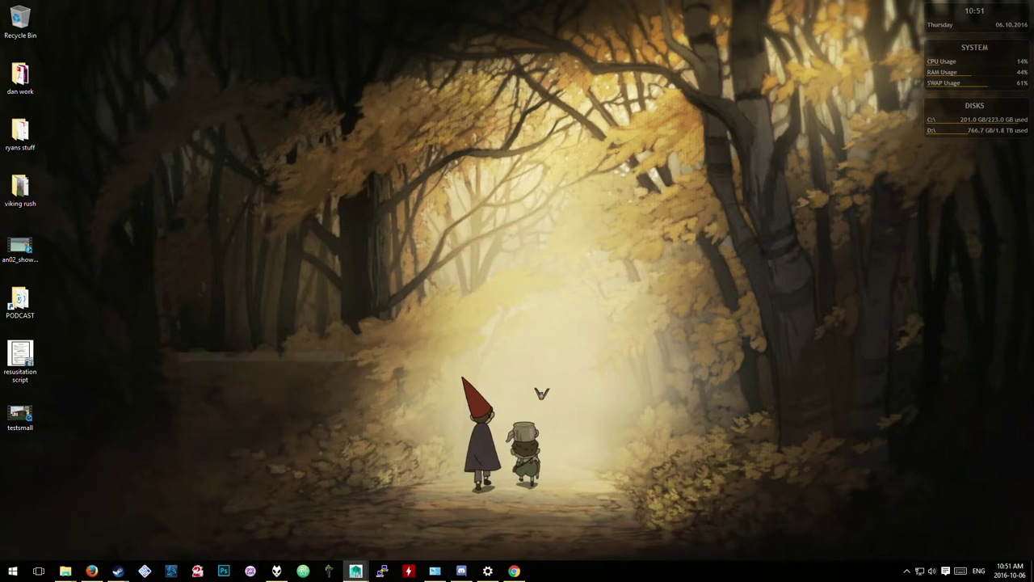
left_click_drag(860, 98, 393, 0)
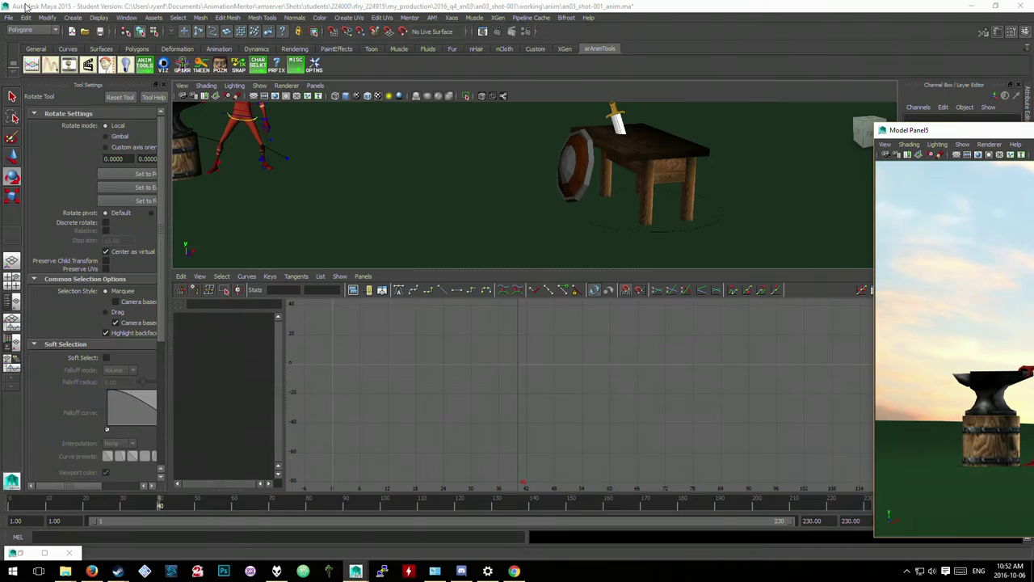
left_click(13, 360)
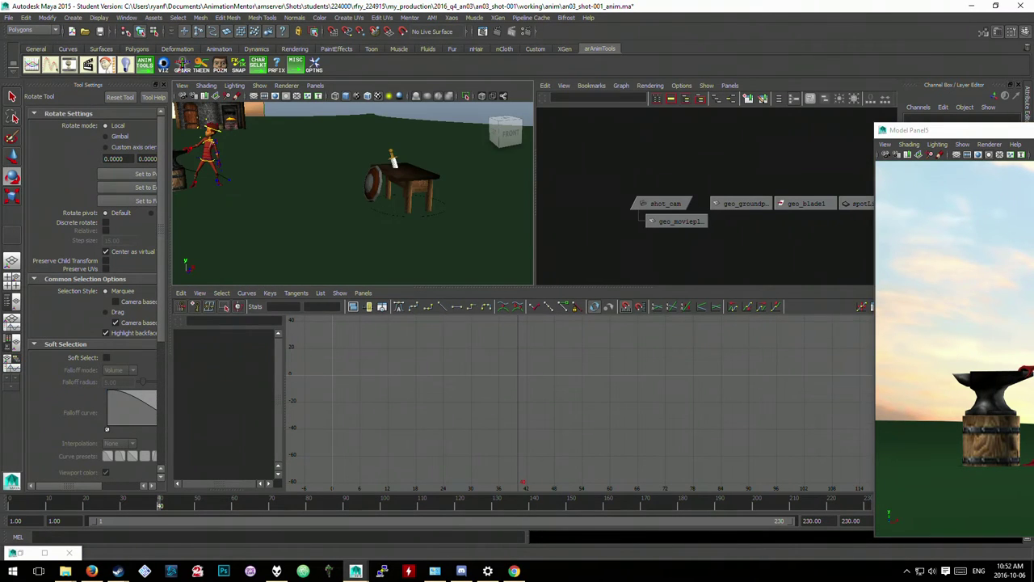
left_click(729, 86)
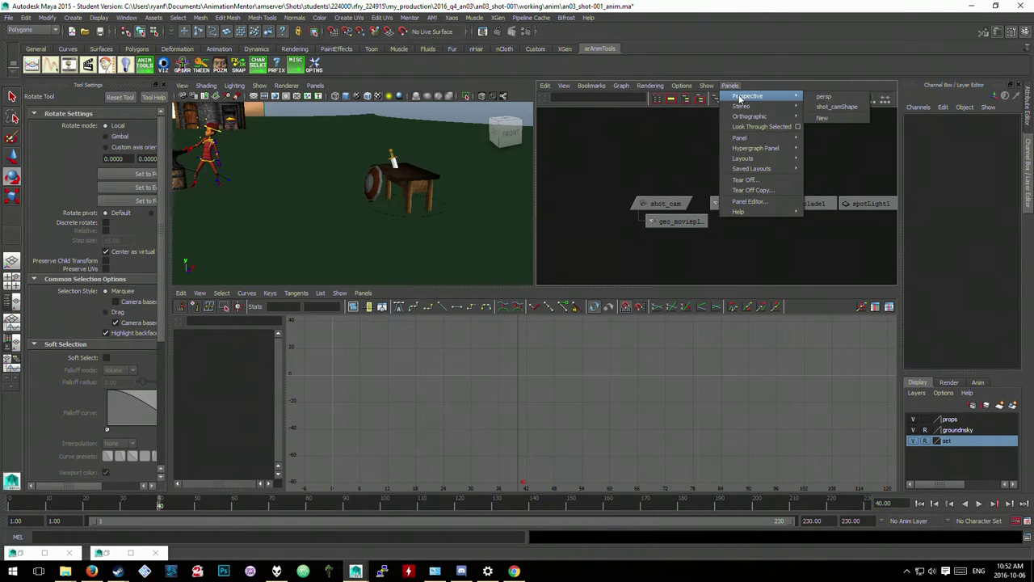
left_click(831, 107)
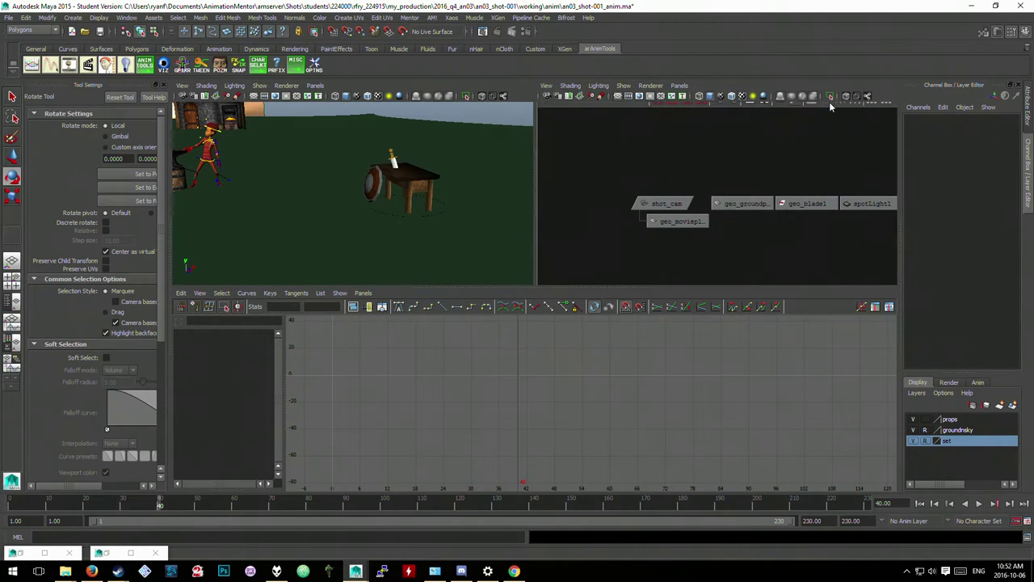
- Limit the shot camera view's displayed object types to polygons and image planes
left_click(622, 85)
left_click(630, 113)
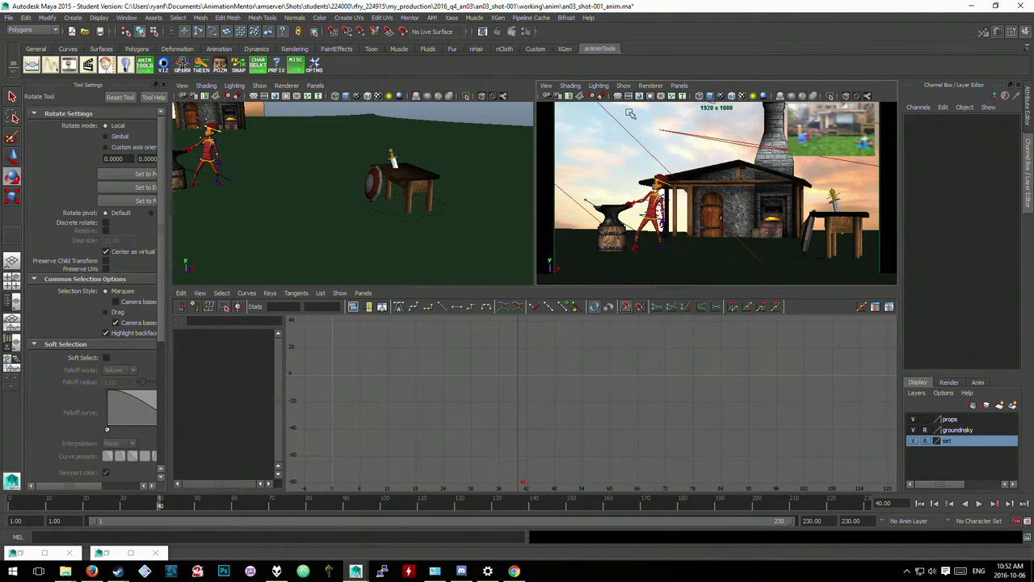
left_click(623, 86)
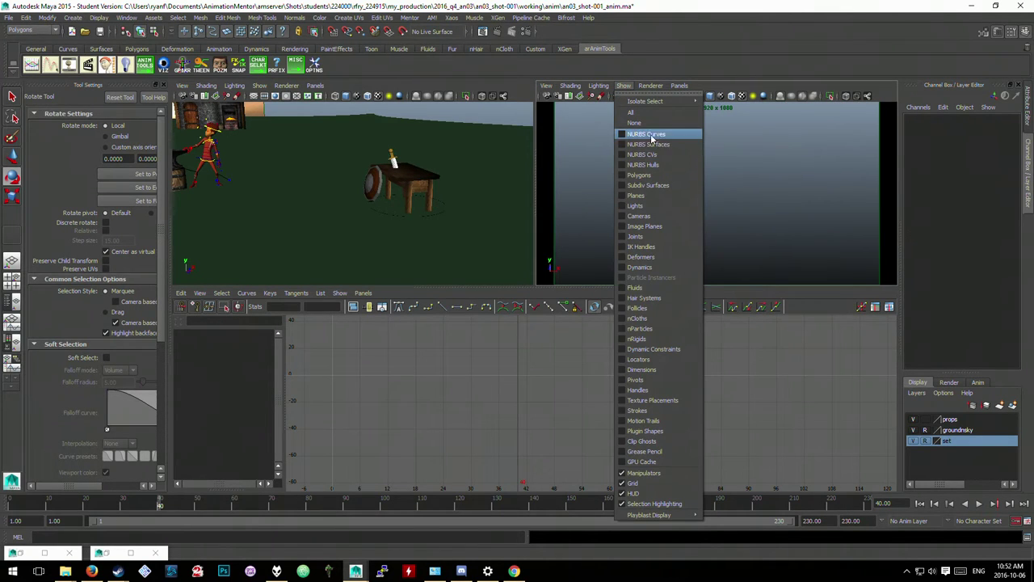
left_click(654, 175)
left_click(630, 87)
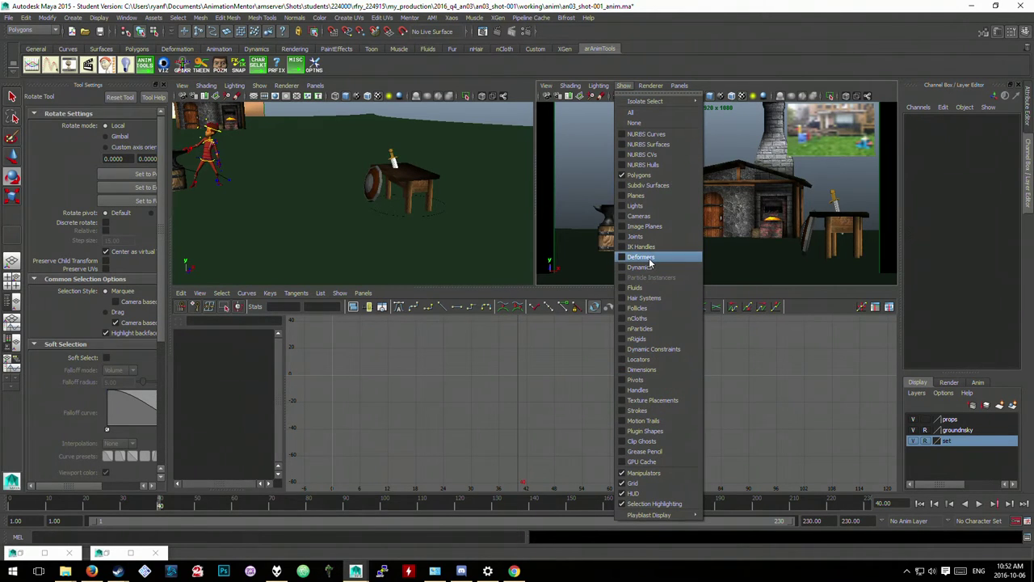
left_click(644, 226)
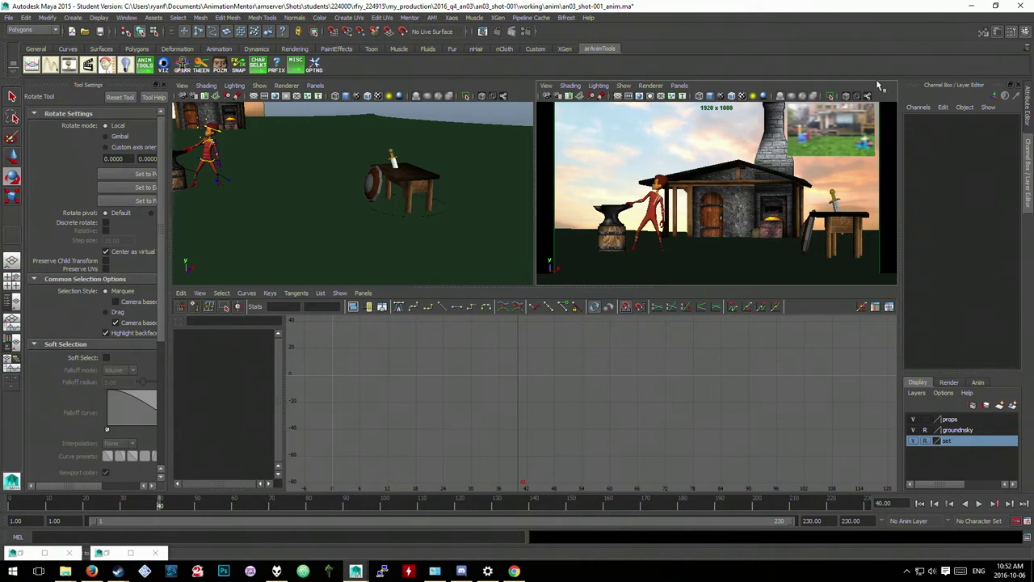
- Switch the shot camera view's renderer to Viewport 2.0 and make both viewports taller
left_click(646, 87)
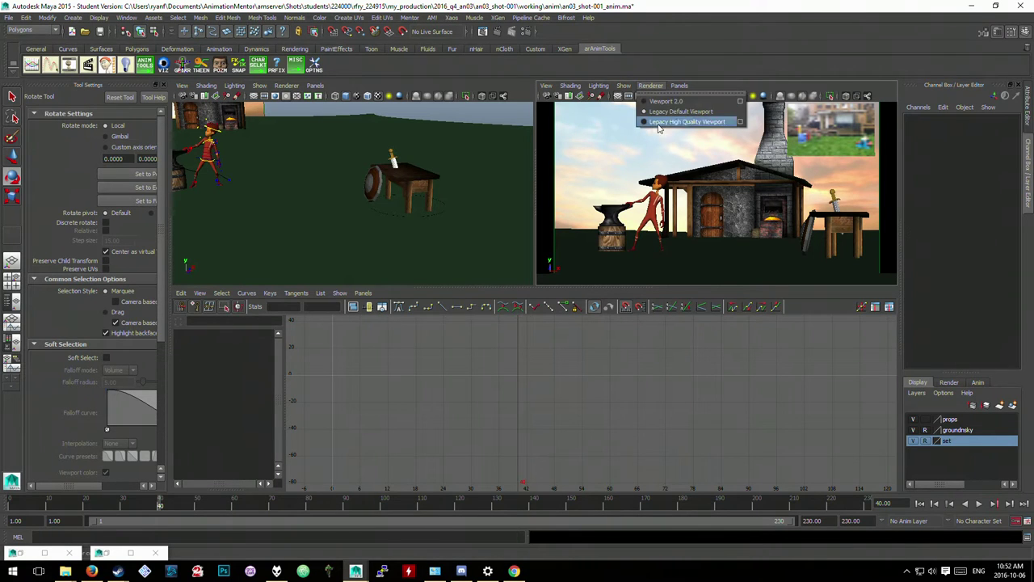
left_click(662, 102)
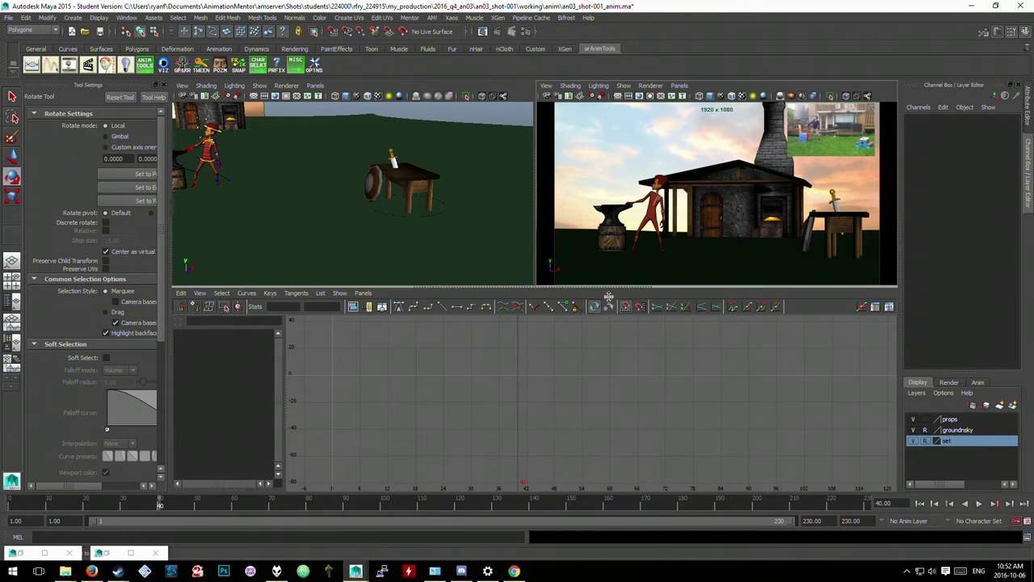
left_click_drag(609, 288, 638, 343)
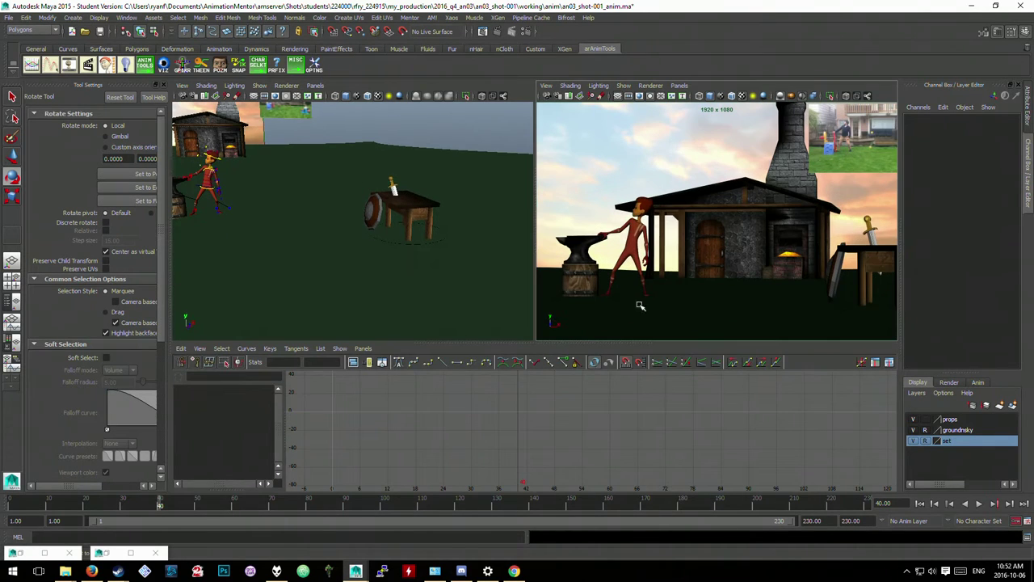
- Make the groundnsky layer visible and selectable, and delete the geo_movieplane video plane from the scene
left_click(913, 431)
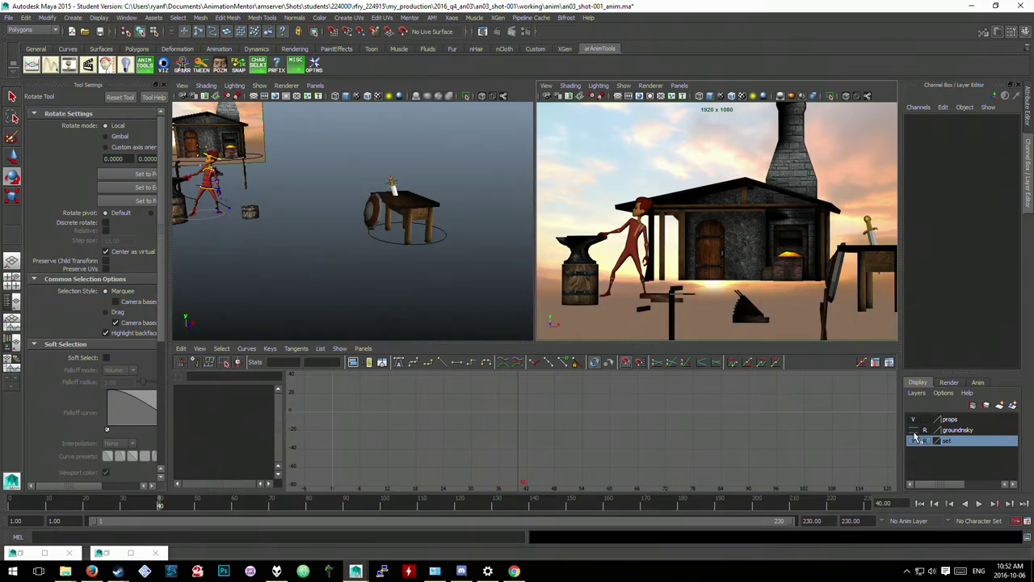
left_click(913, 430)
left_click(913, 431)
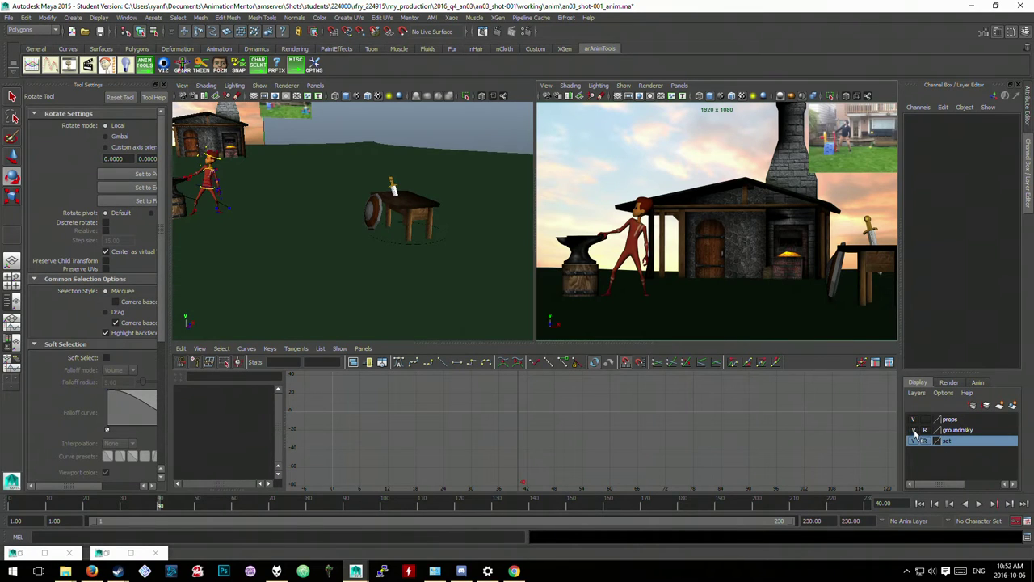
left_click(913, 431)
left_click(864, 144)
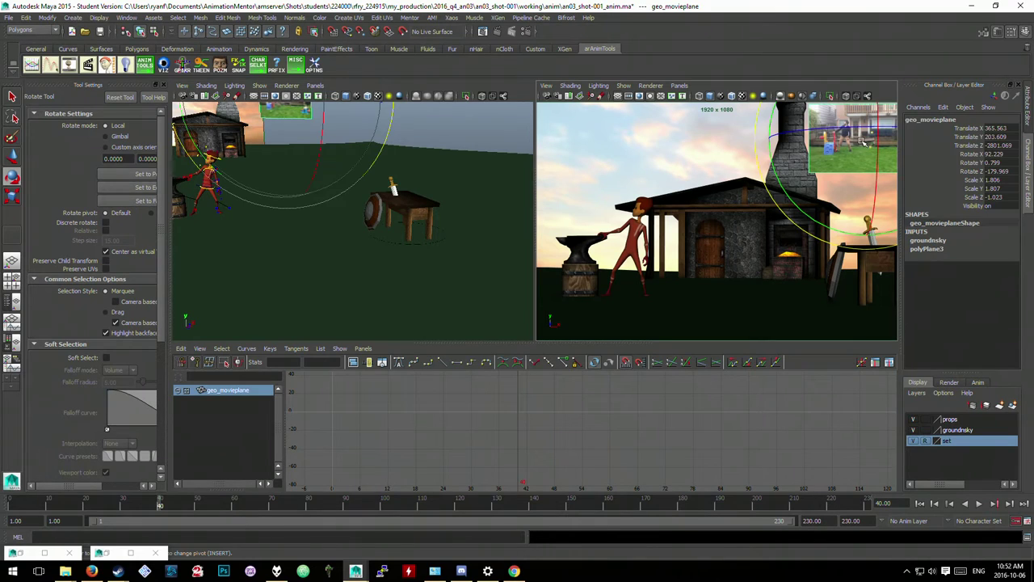
key("Delete")
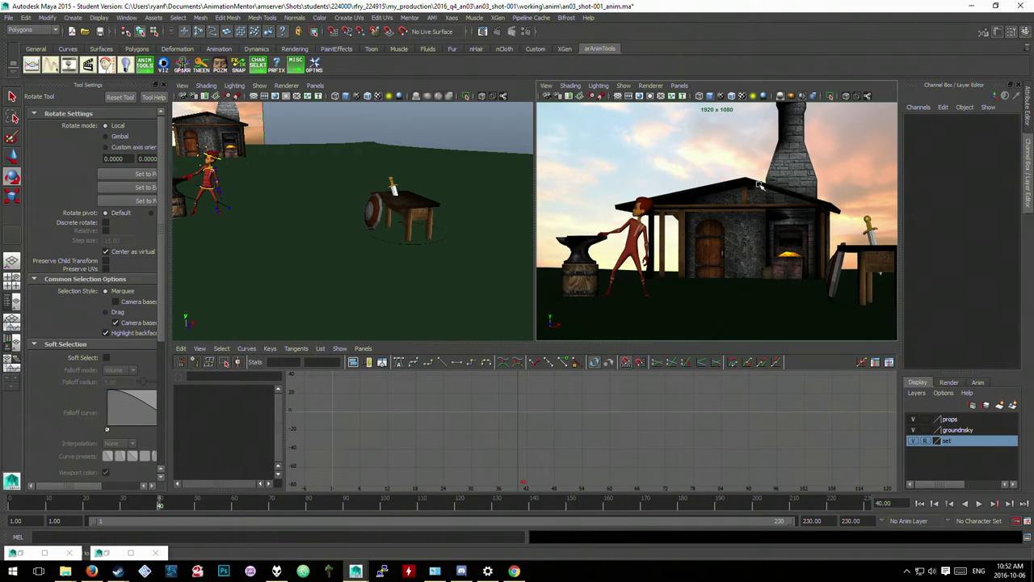
- Create a polygon plane with one width and one height division on the ground around the anvil and table
left_click(73, 17)
mouse_move(113, 43)
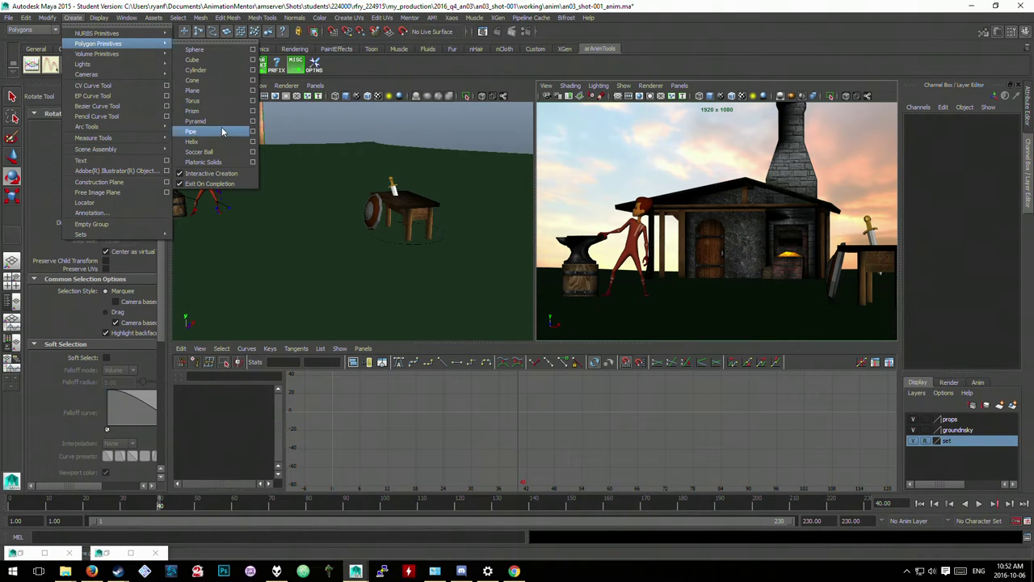
left_click(203, 91)
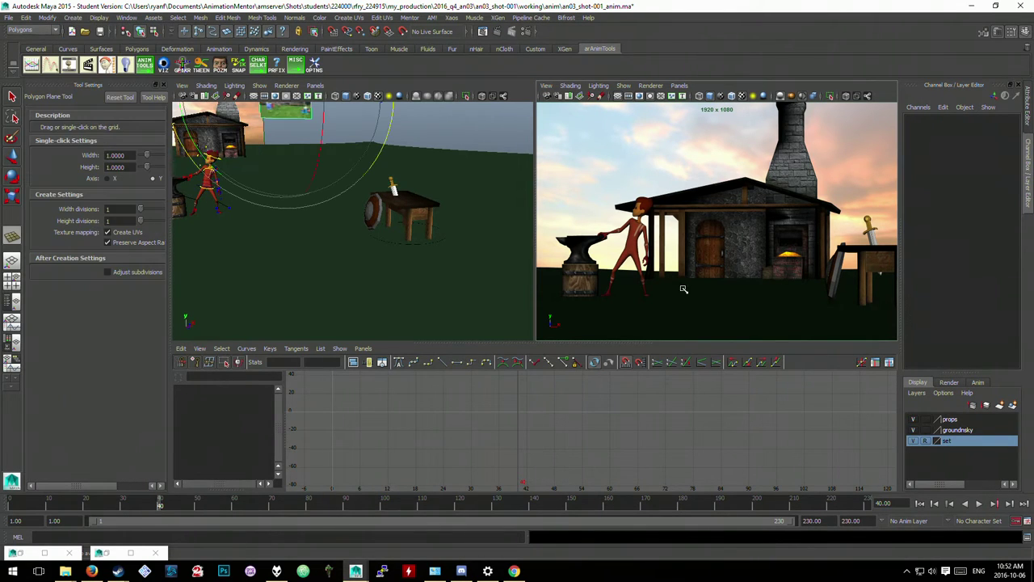
scroll(320, 224, "down", 4)
scroll(323, 191, "up", 4)
scroll(329, 199, "down", 4)
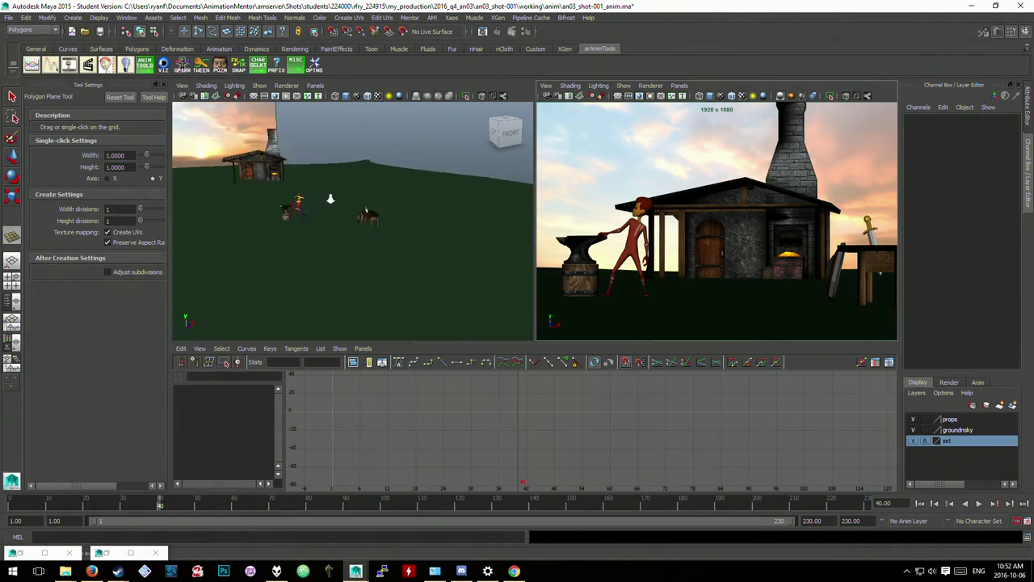
scroll(330, 199, "up", 5)
left_click_drag(329, 198, 343, 239, "alt")
scroll(342, 239, "up", 5)
middle_click_drag(342, 239, 482, 226, "alt")
left_click_drag(482, 226, 390, 195, "alt")
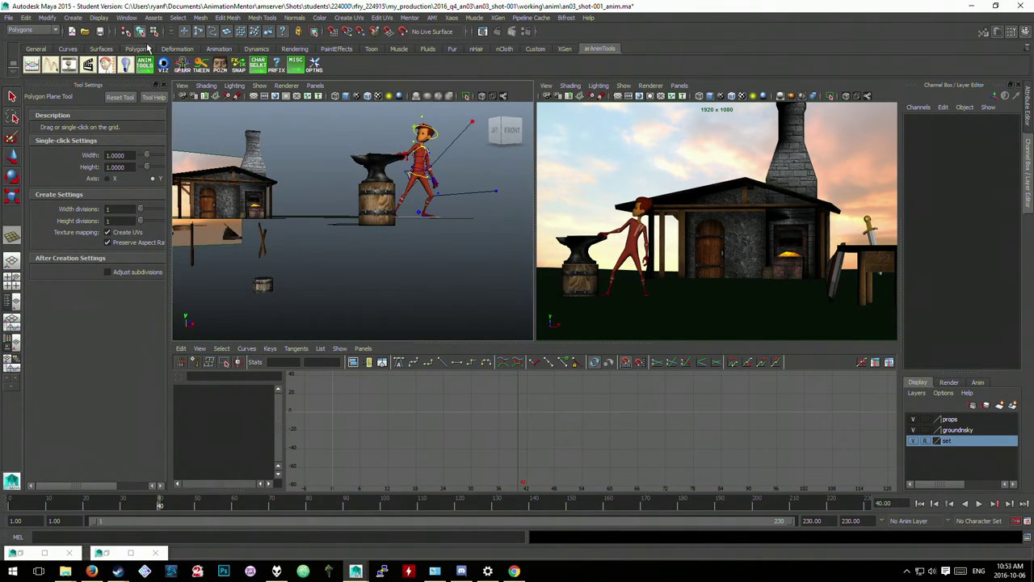
left_click(74, 17)
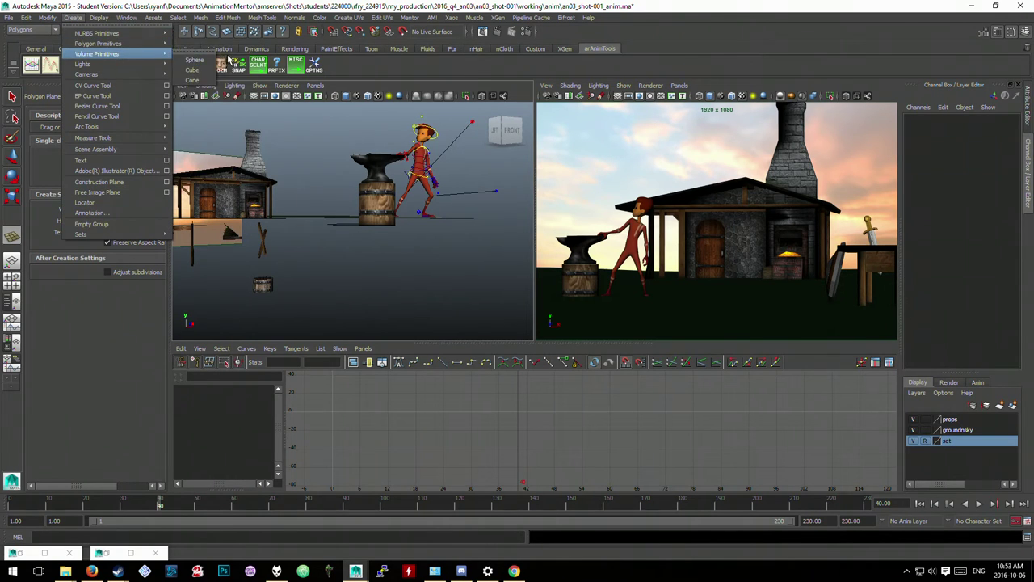
mouse_move(146, 45)
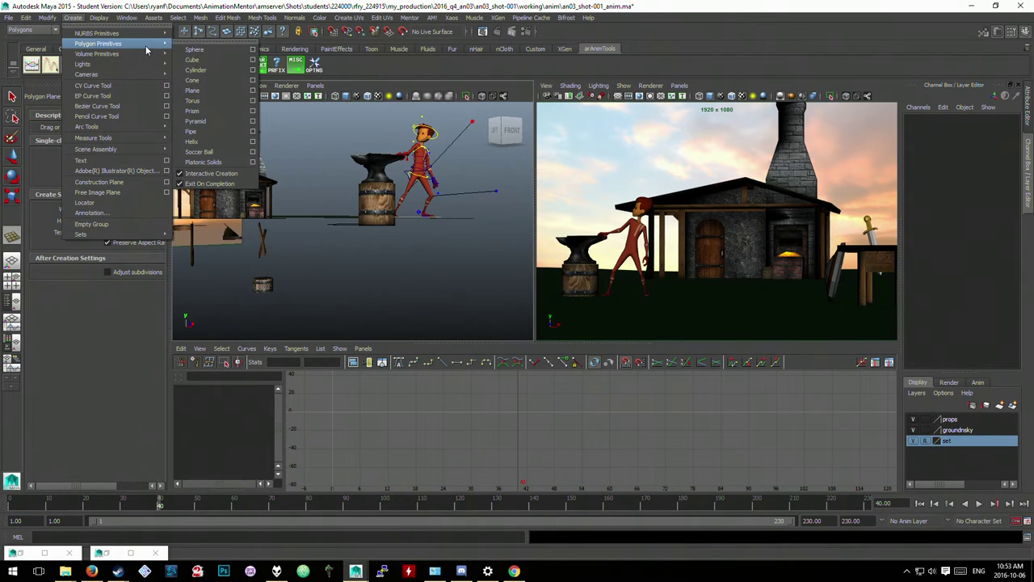
left_click(202, 92)
scroll(349, 243, "down", 5)
left_click_drag(352, 253, 361, 267, "alt")
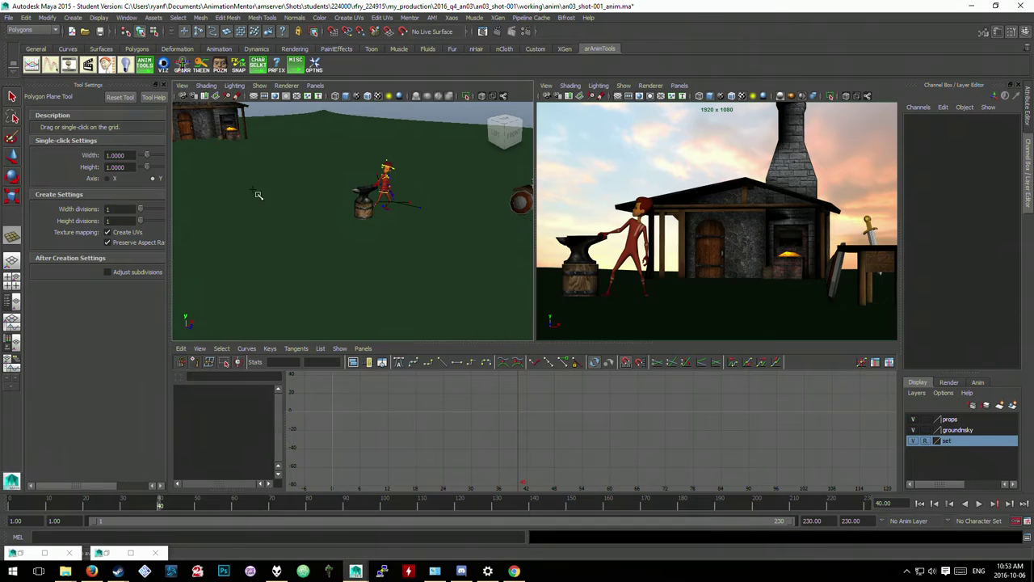
left_click_drag(259, 195, 353, 191)
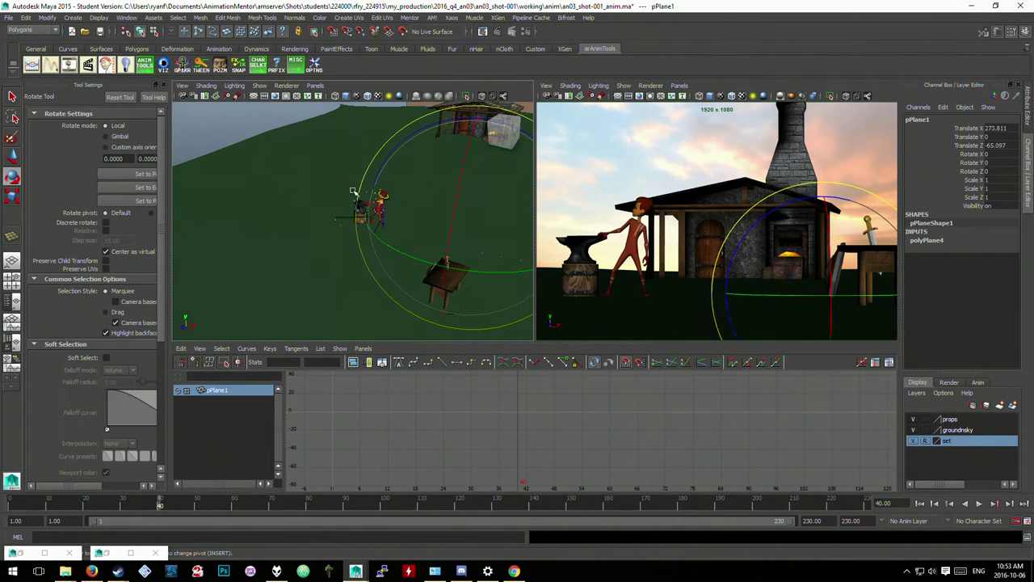
- Stand the new plane upright by setting its Rotate X to 90
left_click_drag(453, 198, 412, 274)
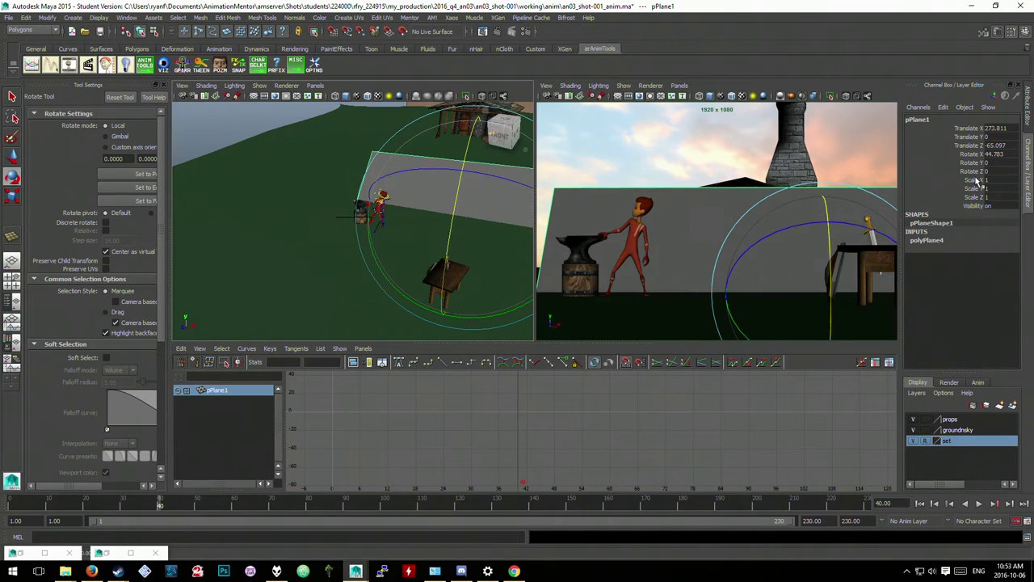
double_click(1014, 154)
key("Return")
mouse_move(428, 161)
left_mouse_down("alt")
mouse_move(431, 186)
mouse_move(422, 181)
mouse_move(431, 173)
mouse_move(393, 189)
mouse_move(427, 172)
left_mouse_up("alt")
- Scale the plane uniformly to about 0.352 and move it to about 405, 439, -1525, over the forge's chimney in the camera view
key("r")
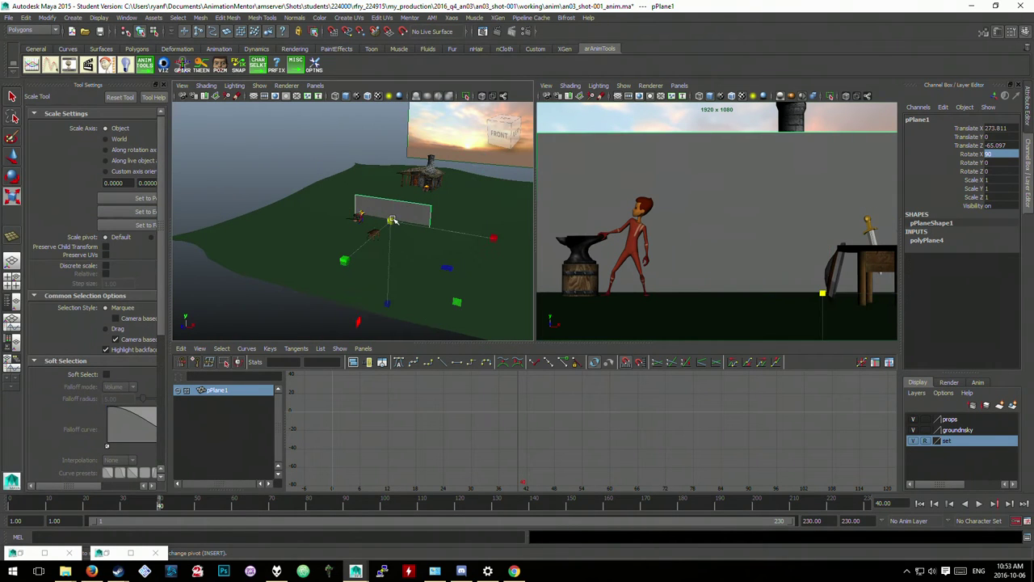
left_click_drag(391, 219, 378, 248)
key("w")
key("r")
key("w")
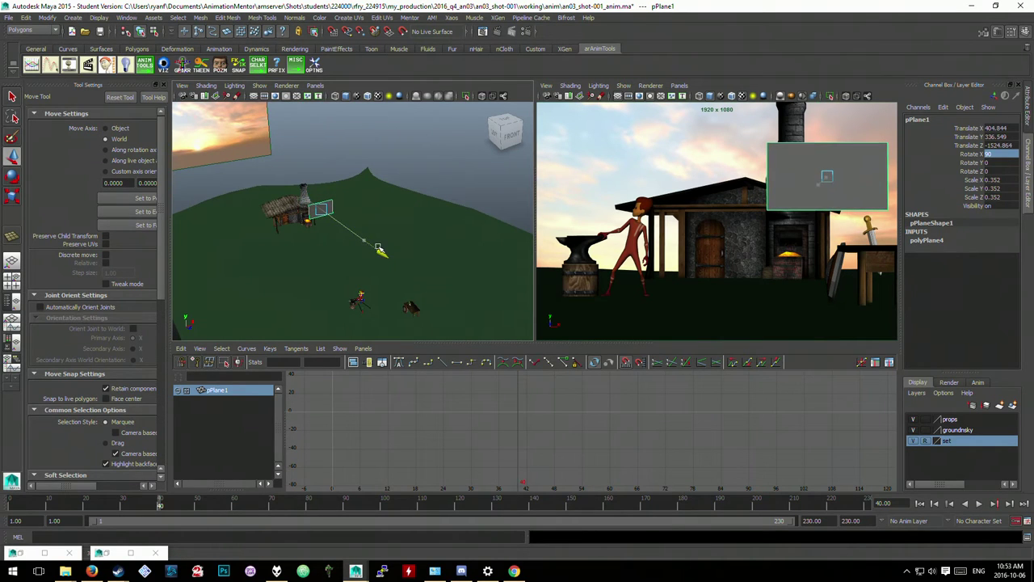
left_click_drag(326, 180, 317, 171)
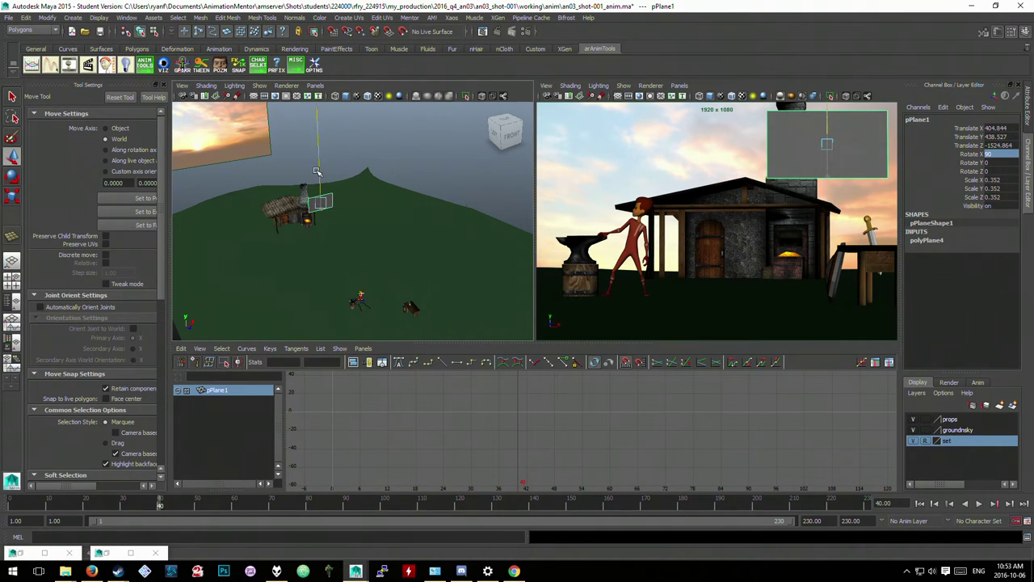
- Rotate the plane to about -3.24 degrees in Y
left_click_drag(364, 202, 241, 186, "alt")
key("e")
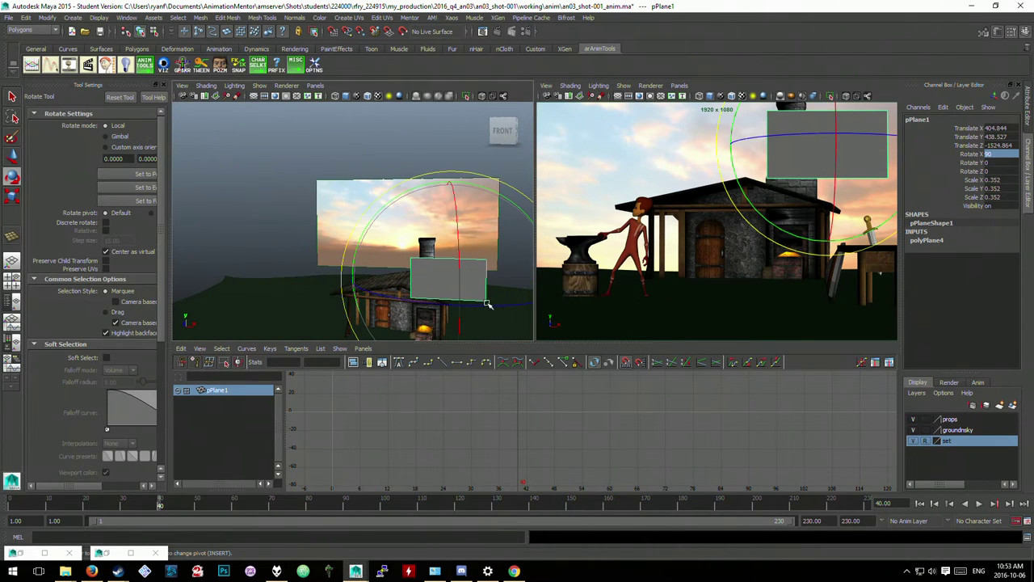
left_click_drag(486, 304, 481, 305)
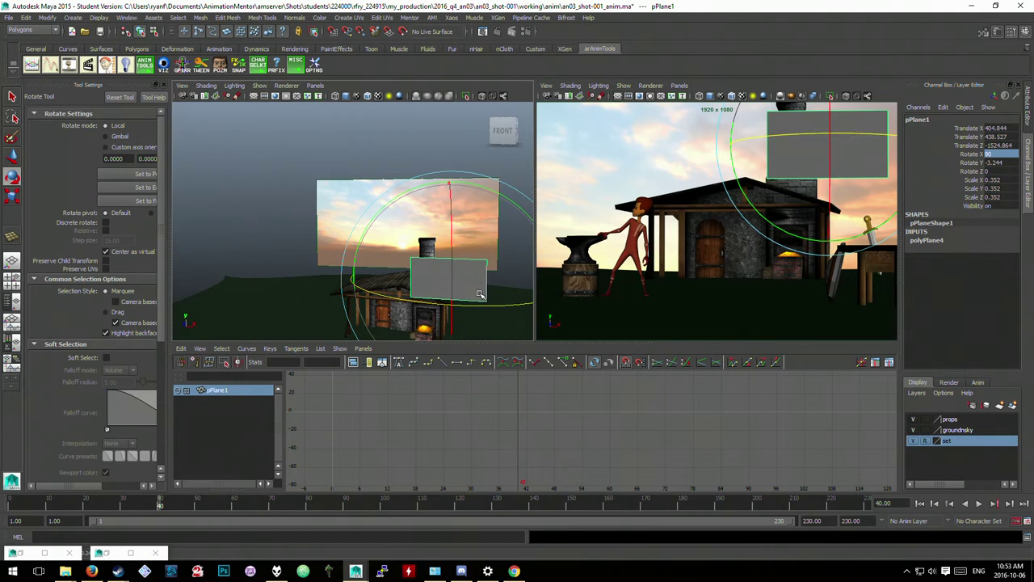
- Rename the new plane to geo_movieseq
left_click_drag(477, 291, 318, 201, "alt")
left_click(336, 186)
left_click(490, 203)
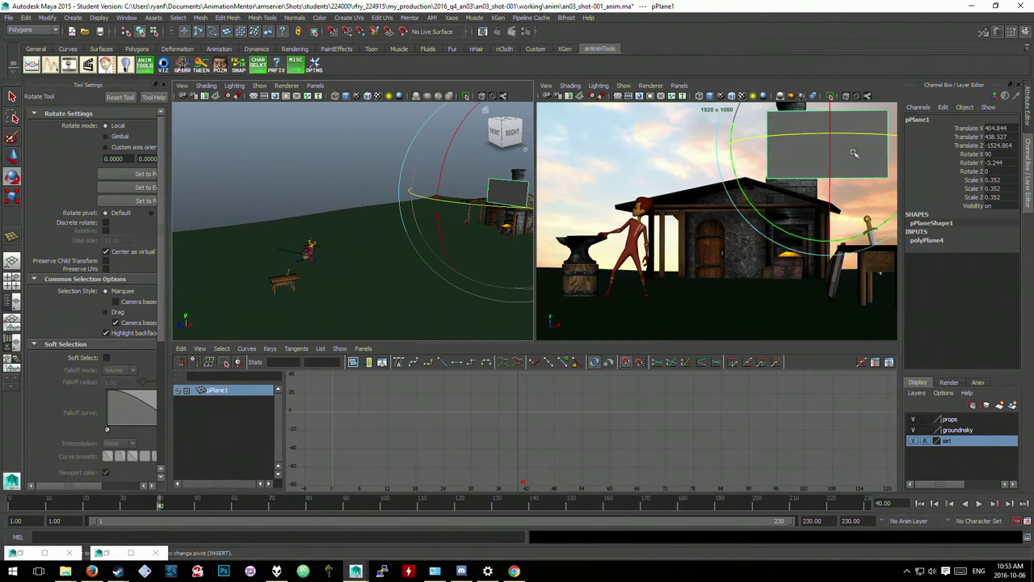
left_click(921, 121)
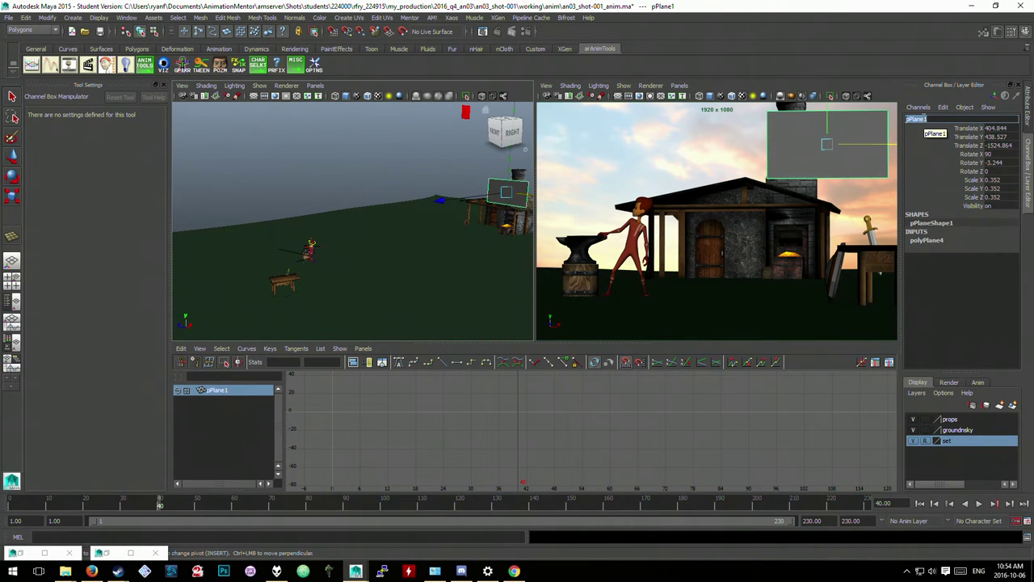
type("geo_movieseq")
key("Return")
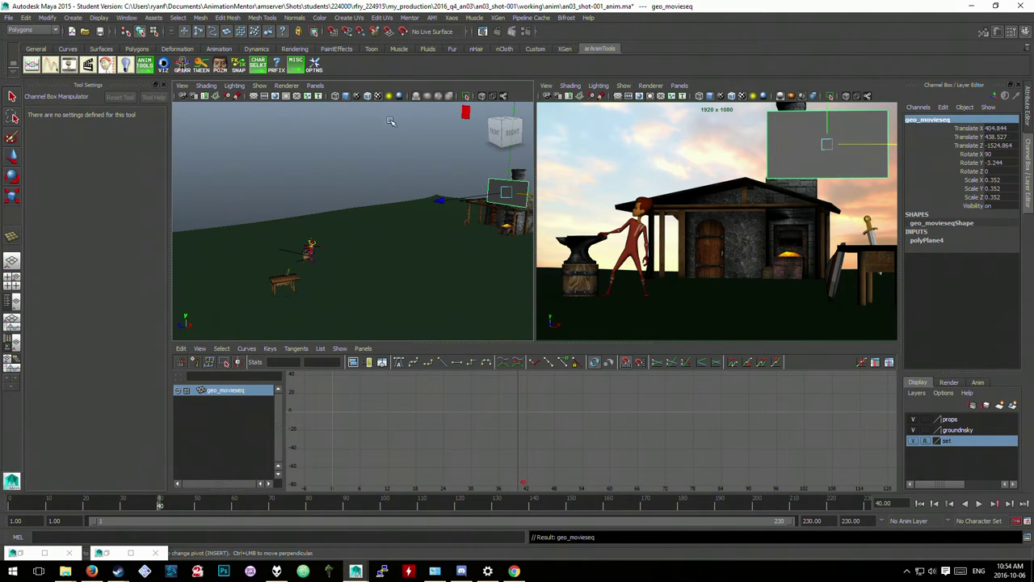
middle_click_drag(327, 252, 368, 223, "alt")
scroll(369, 223, "up", 3)
left_click_drag(368, 223, 347, 241, "alt")
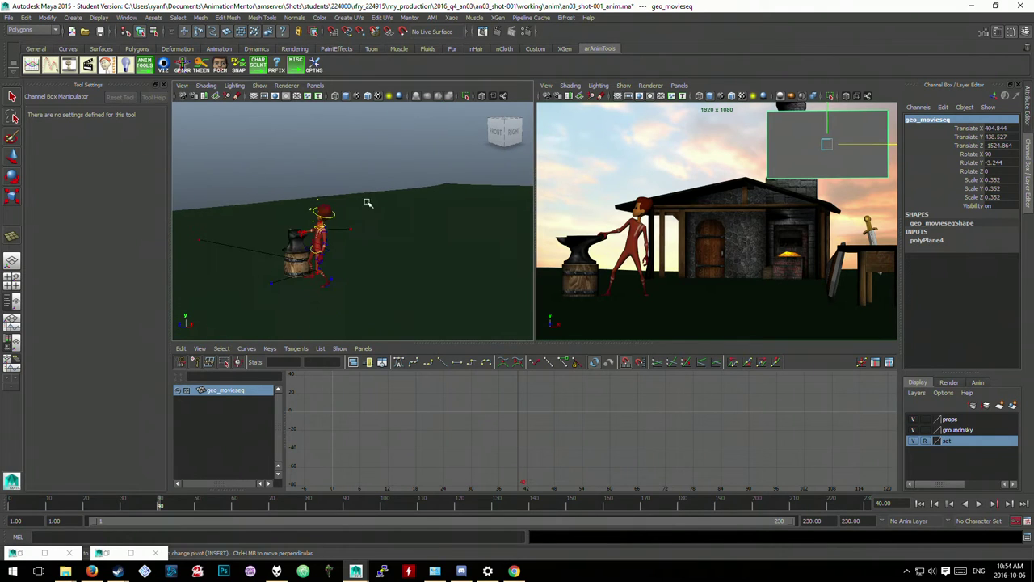
- Parent the geo_movieseq plane to the shot_cam camera, selecting the plane first and the camera last
left_click(258, 86)
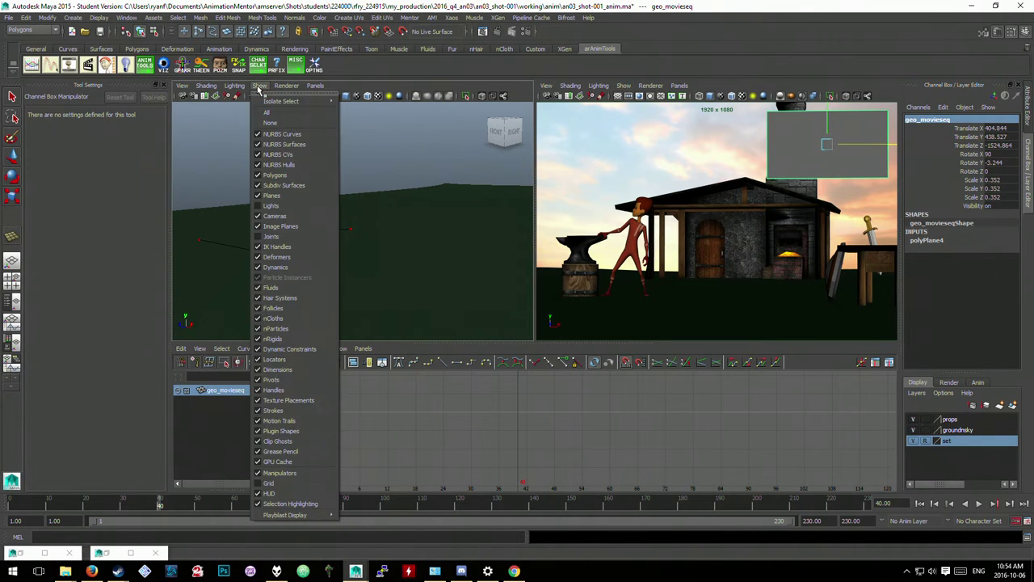
left_click(443, 193)
right_click_drag(443, 194, 385, 195, "alt")
left_click_drag(384, 195, 399, 178, "alt")
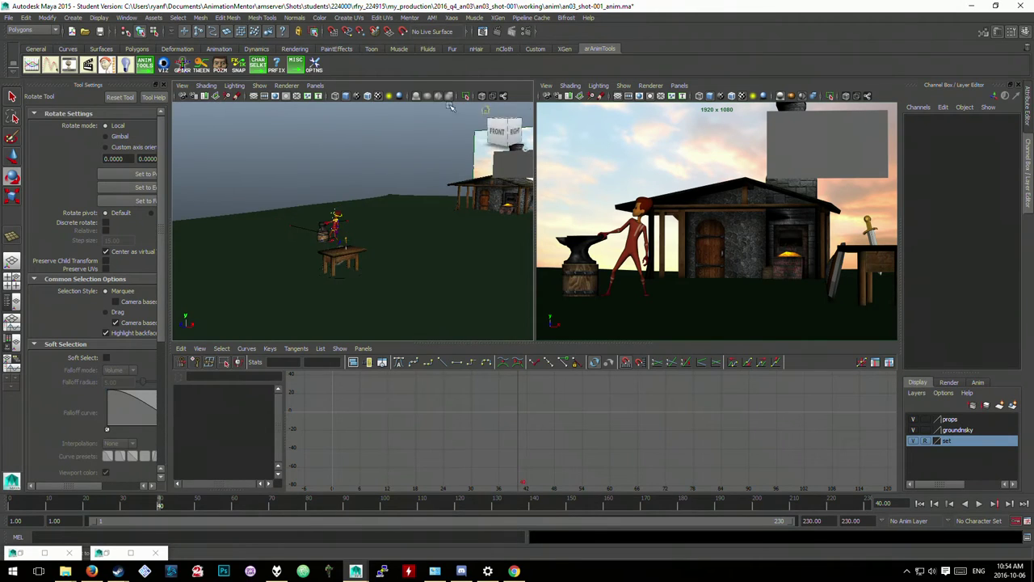
left_click(546, 96)
right_click_drag(422, 188, 379, 224, "alt")
scroll(379, 225, "down", 4)
left_click_drag(376, 224, 368, 219, "alt")
left_click(430, 192)
left_click(230, 243, "shift")
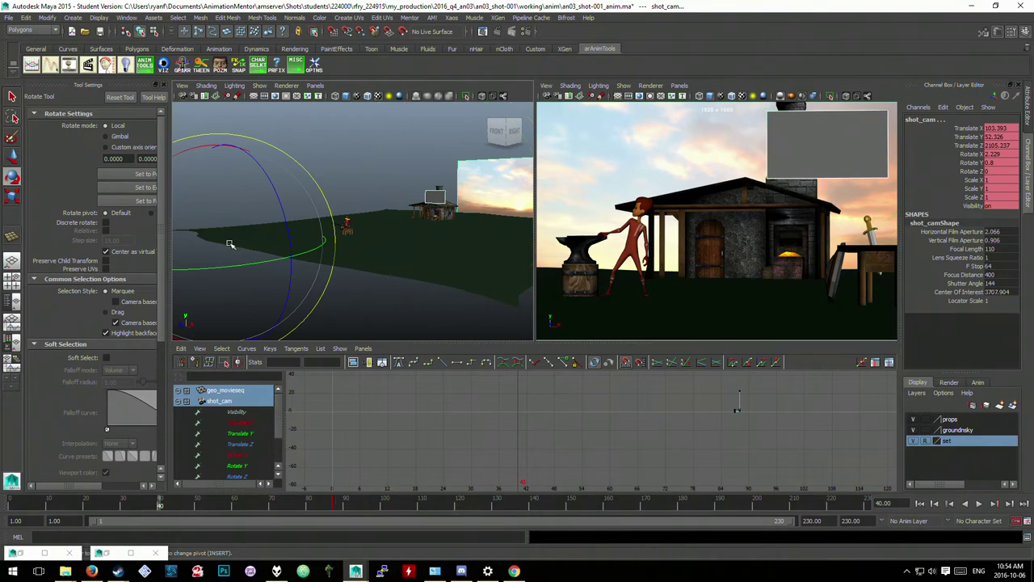
left_click(568, 182)
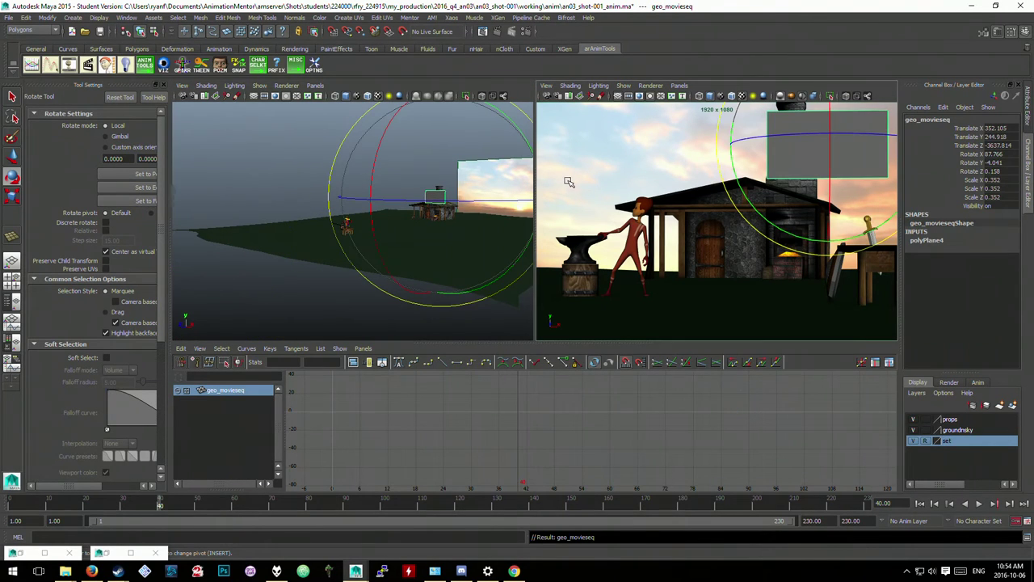
- Rotate shot_cam about Y to test that the plane follows it, undo the rotation and clear the selection
left_click(227, 245)
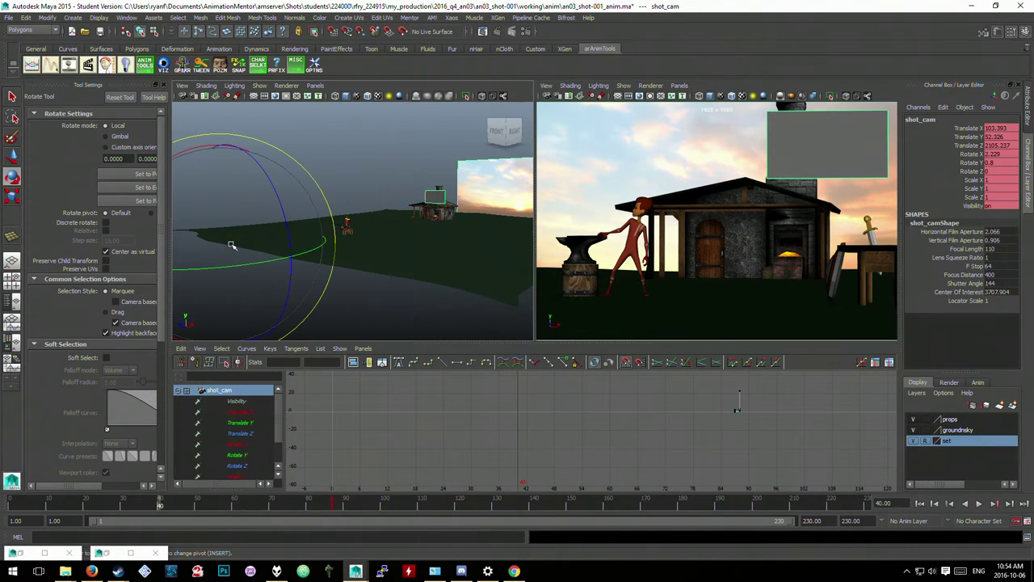
left_click_drag(258, 266, 257, 262)
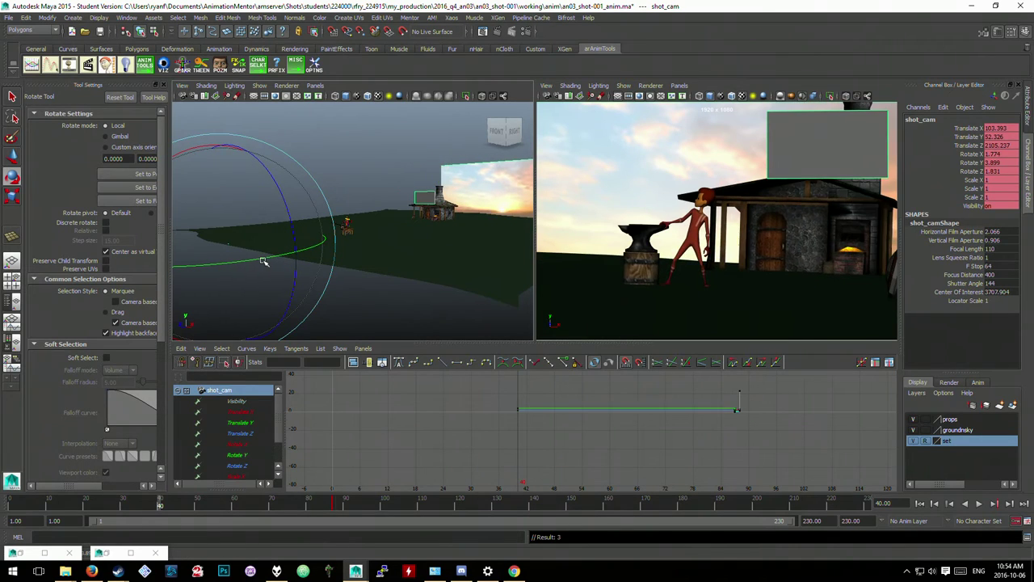
key("ctrl+z")
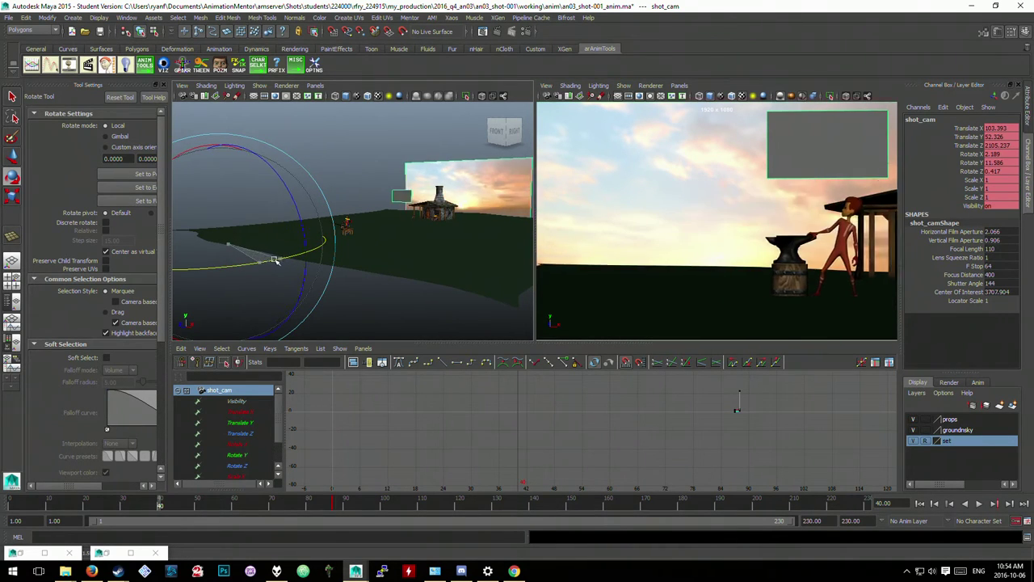
left_click(340, 176)
- Assign a new Surface Shader material to the geo_movieseq plane
scroll(340, 175, "up", 5)
middle_click_drag(340, 175, 242, 249, "alt")
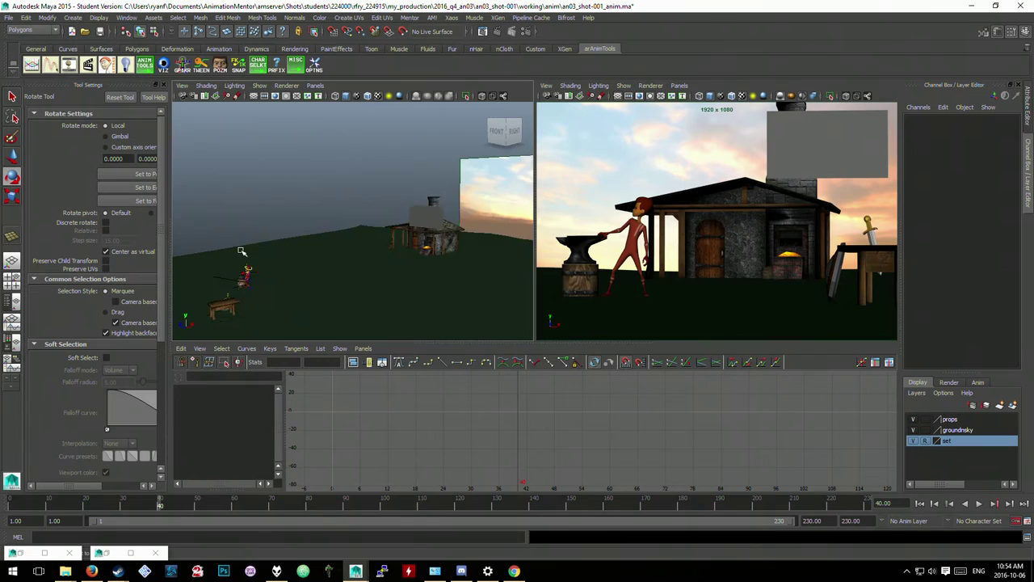
scroll(339, 243, "up", 3)
scroll(339, 242, "down", 1)
left_click(487, 206)
left_click_drag(396, 206, 437, 212, "alt")
left_click(288, 161)
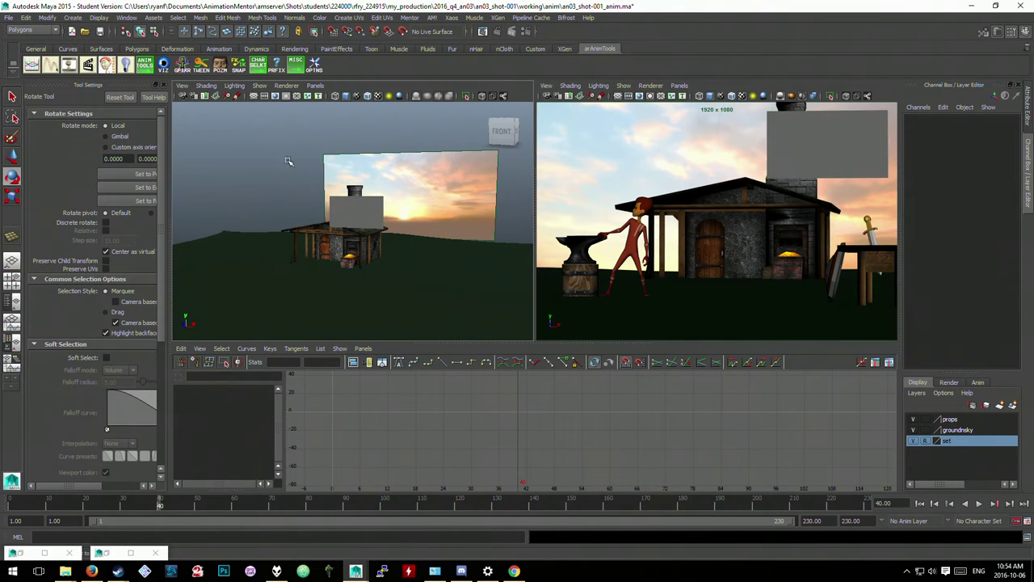
left_click(354, 207)
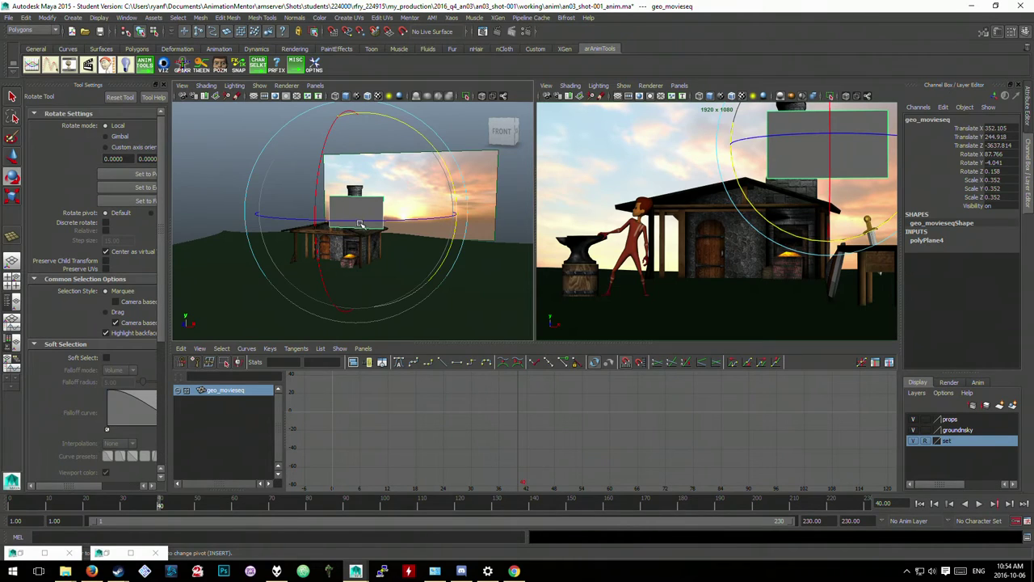
right_click_drag(360, 224, 379, 422)
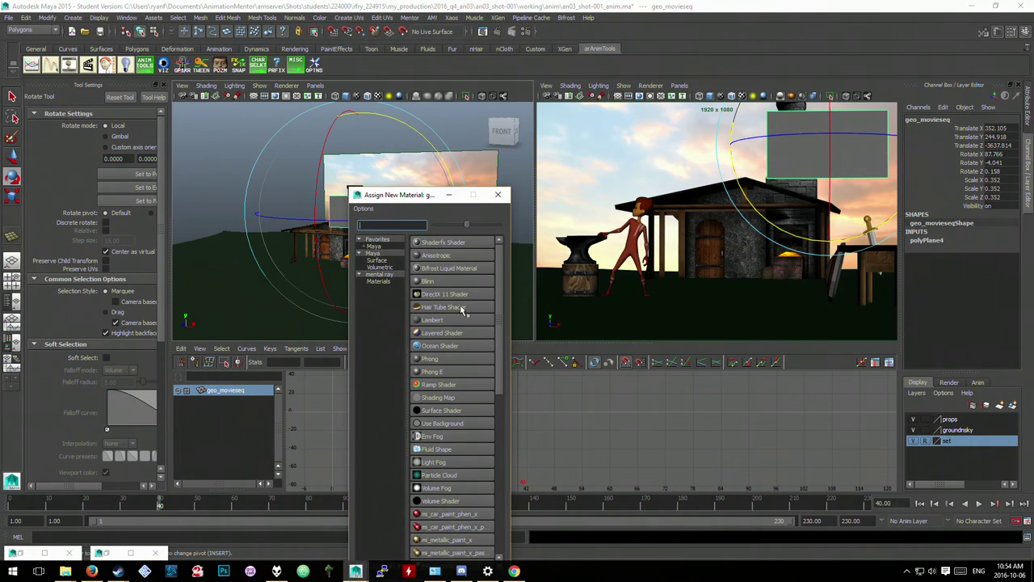
scroll(469, 348, "down", 3)
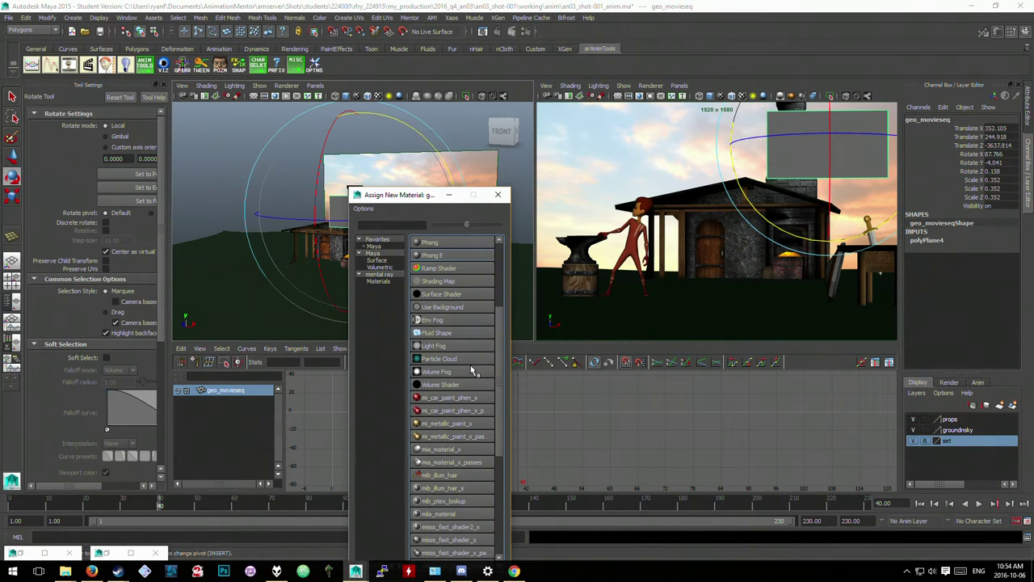
left_click(441, 294)
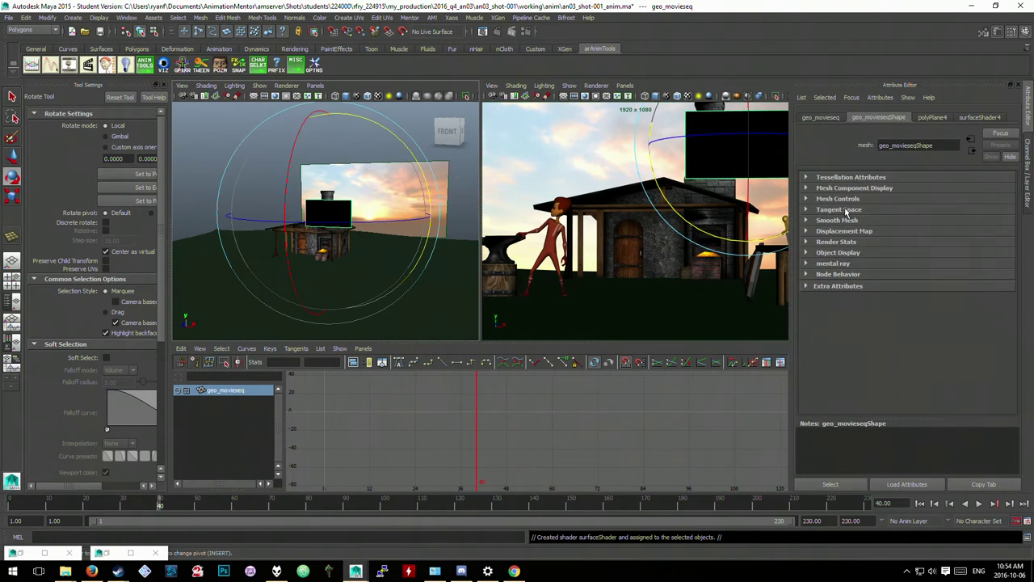
- Rename the plane's new surface shader as mat_movieseq
left_click(981, 117)
double_click(918, 145)
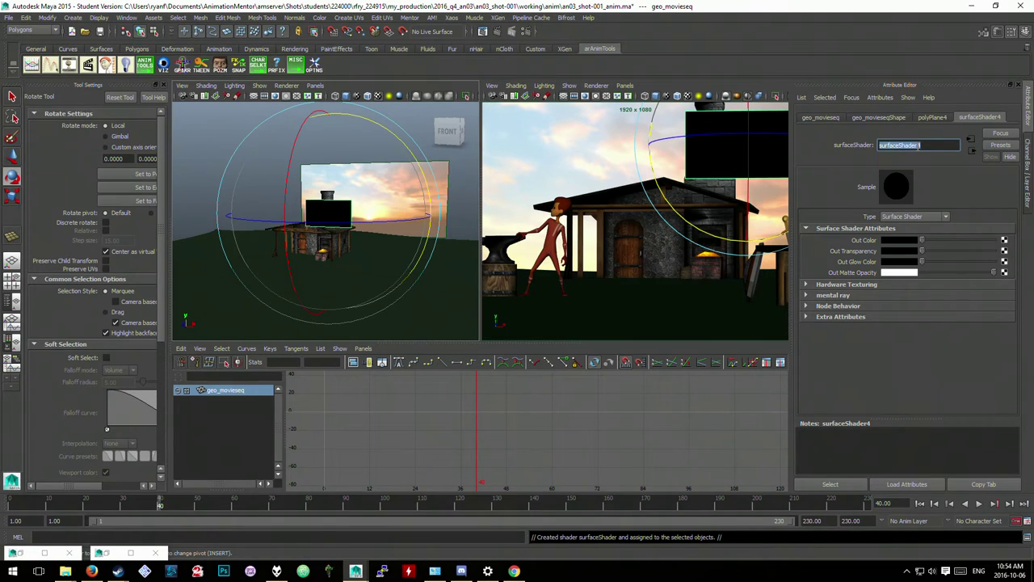
key("BackSpace")
type("mat_movieseq")
key("Return")
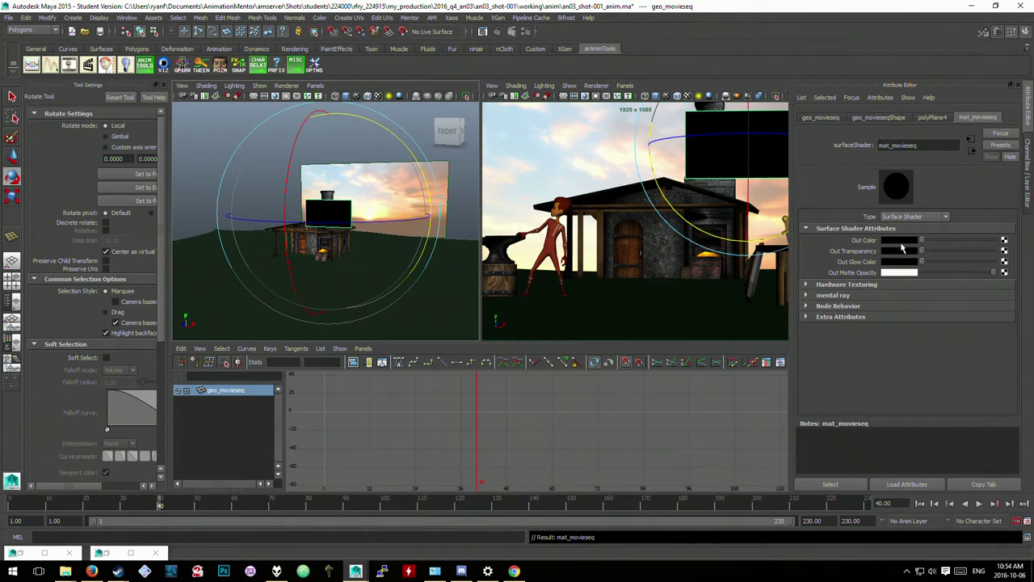
- Map a File texture to the Out Color of mat_movieseq
left_click(1029, 156)
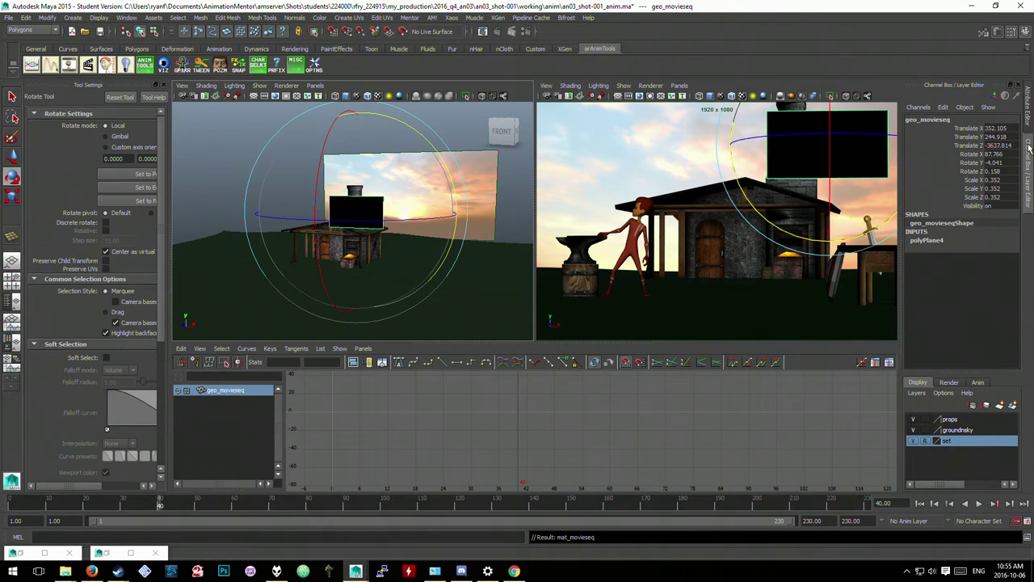
left_click(1028, 126)
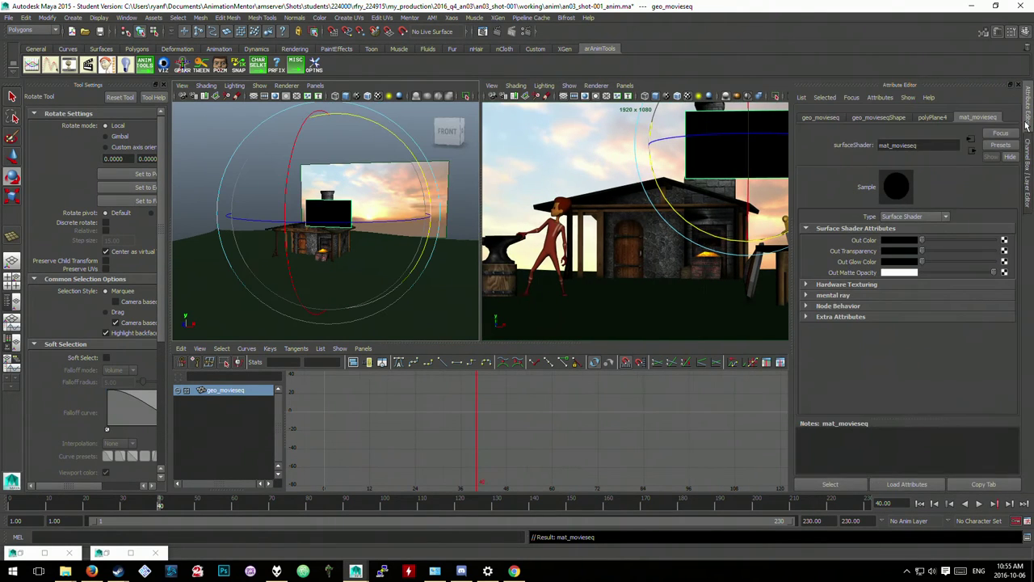
left_click(1004, 240)
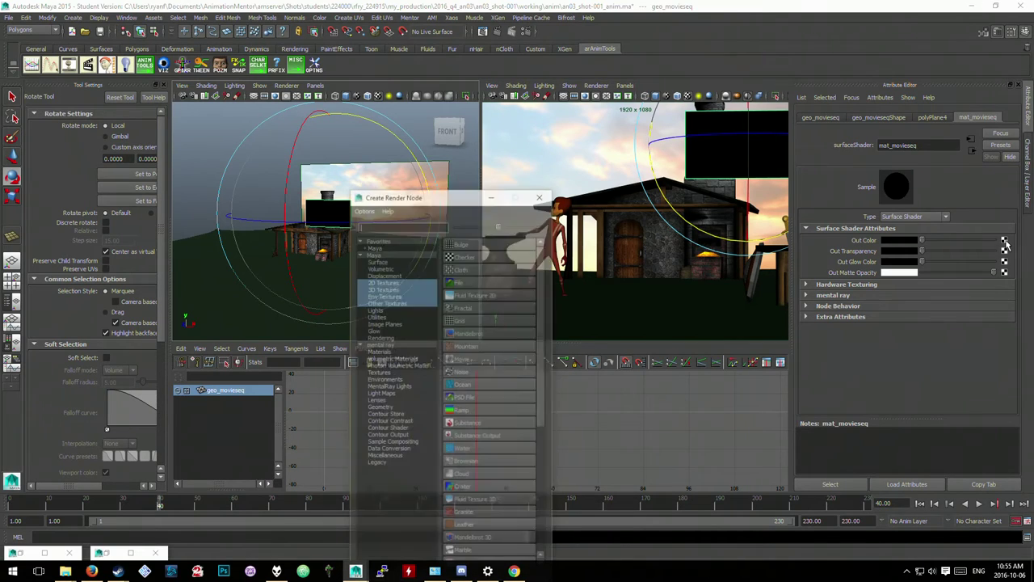
left_click(458, 281)
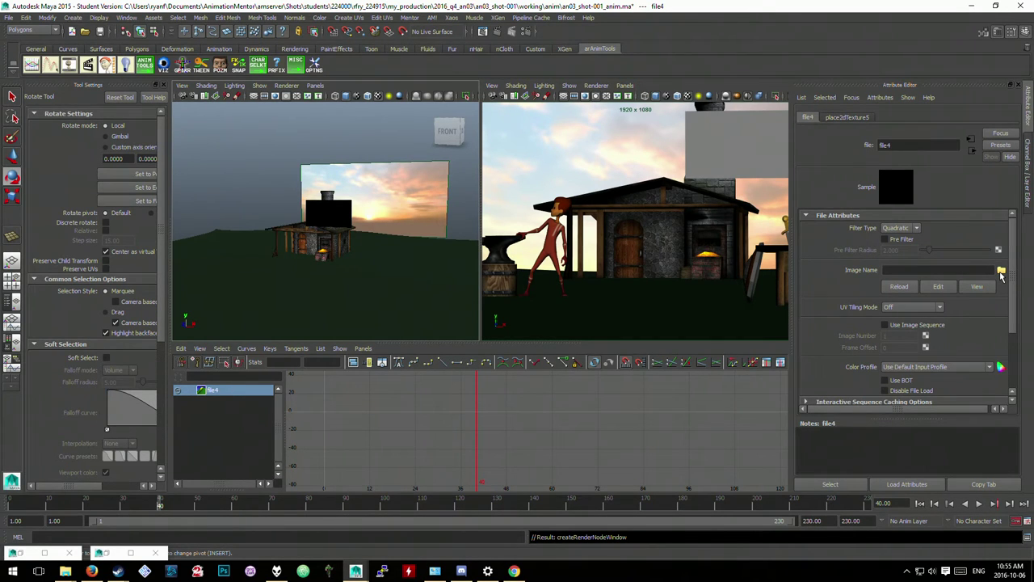
- Browse for the file texture's image, going through Documents, AnimationMentor and the student's my_production folder to 2016_q4_an03
left_click(1002, 271)
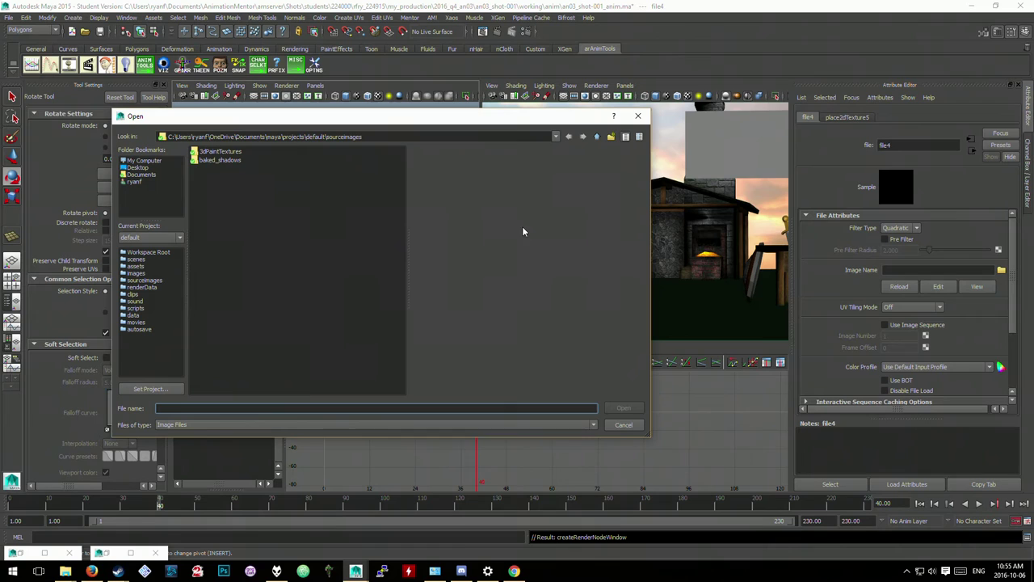
left_click(133, 181)
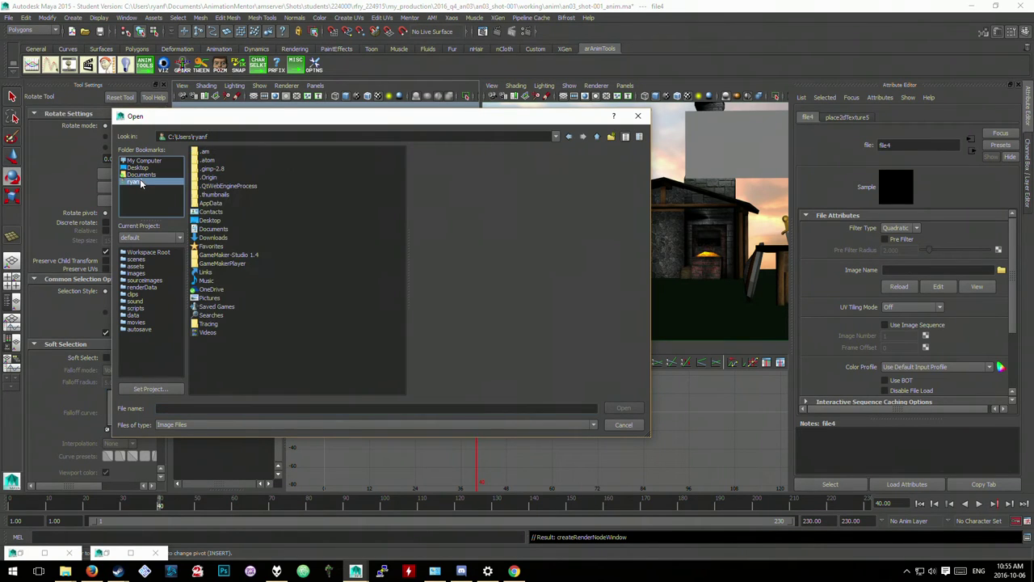
double_click(213, 232)
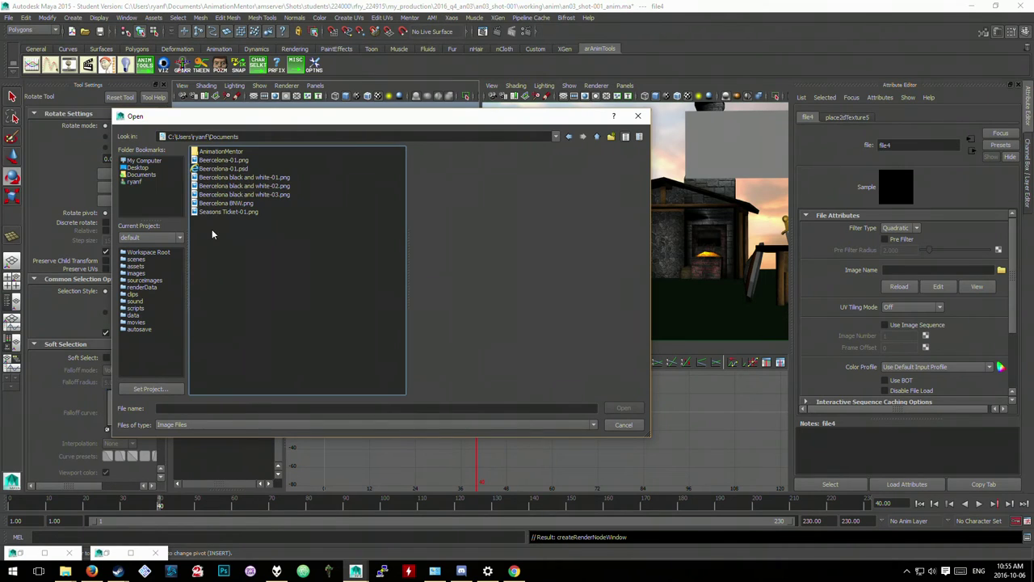
double_click(222, 152)
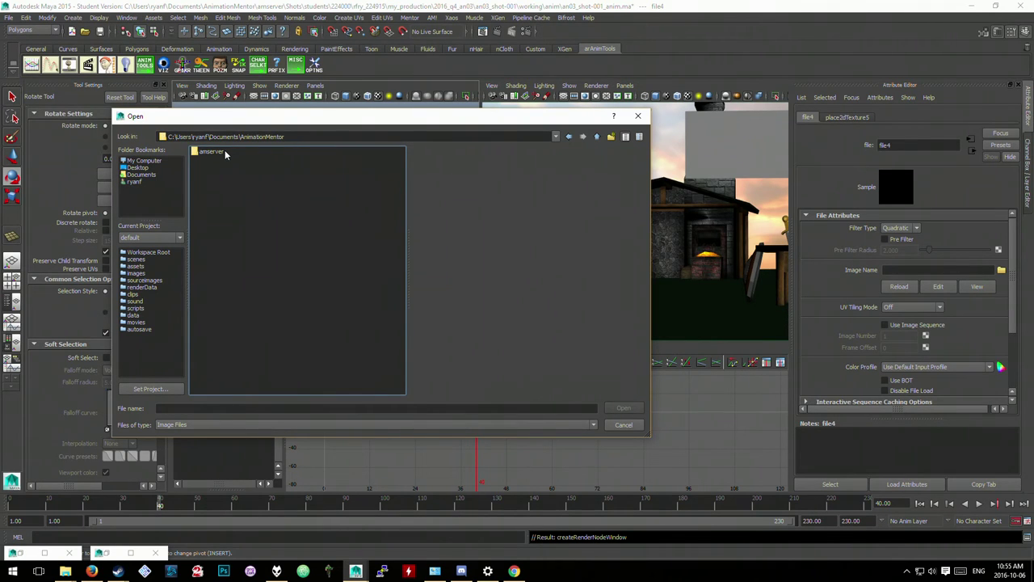
double_click(224, 152)
double_click(210, 153)
double_click(209, 153)
double_click(209, 152)
double_click(209, 153)
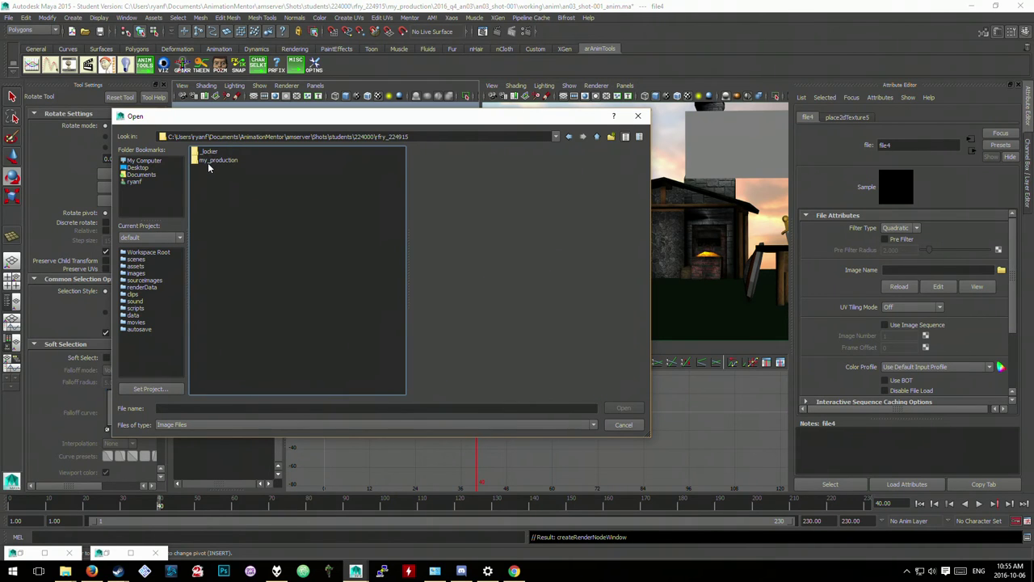
double_click(216, 160)
double_click(217, 160)
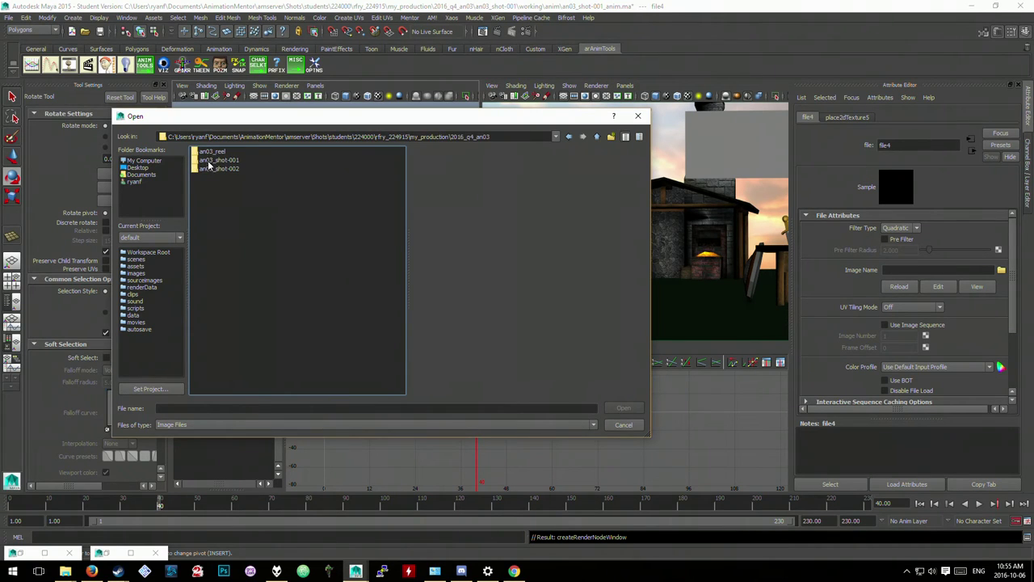
double_click(218, 169)
double_click(208, 152)
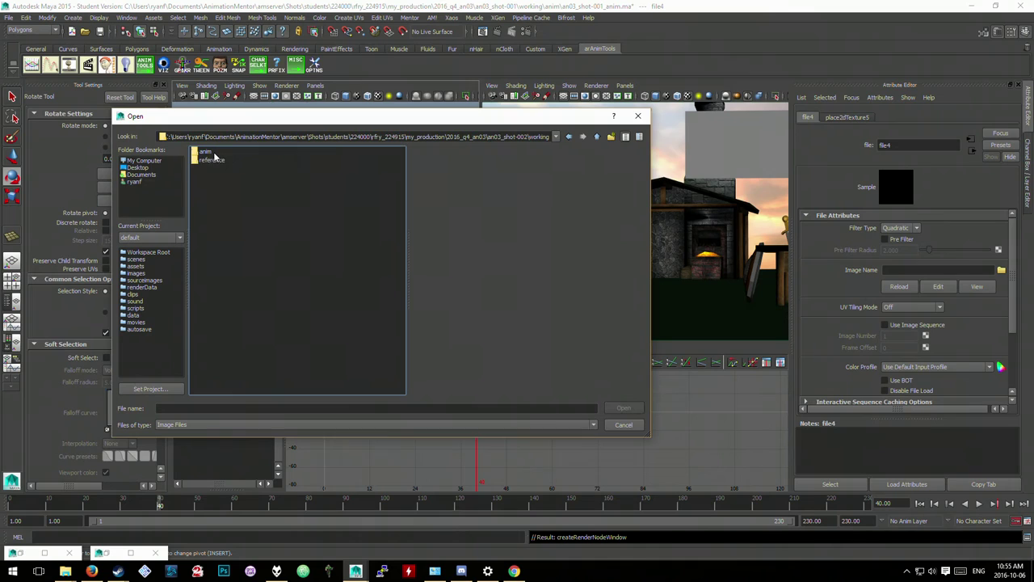
double_click(211, 161)
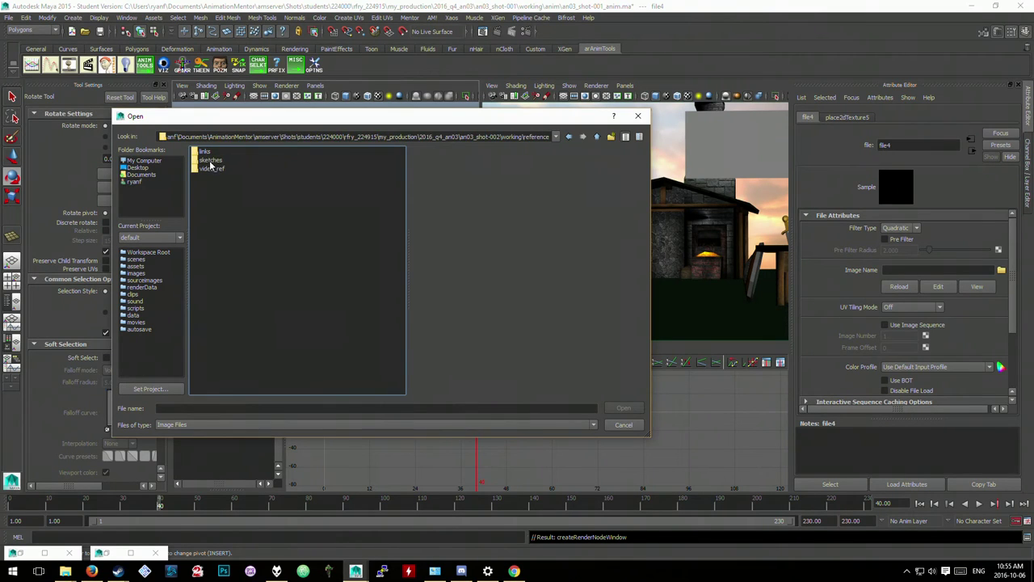
double_click(212, 168)
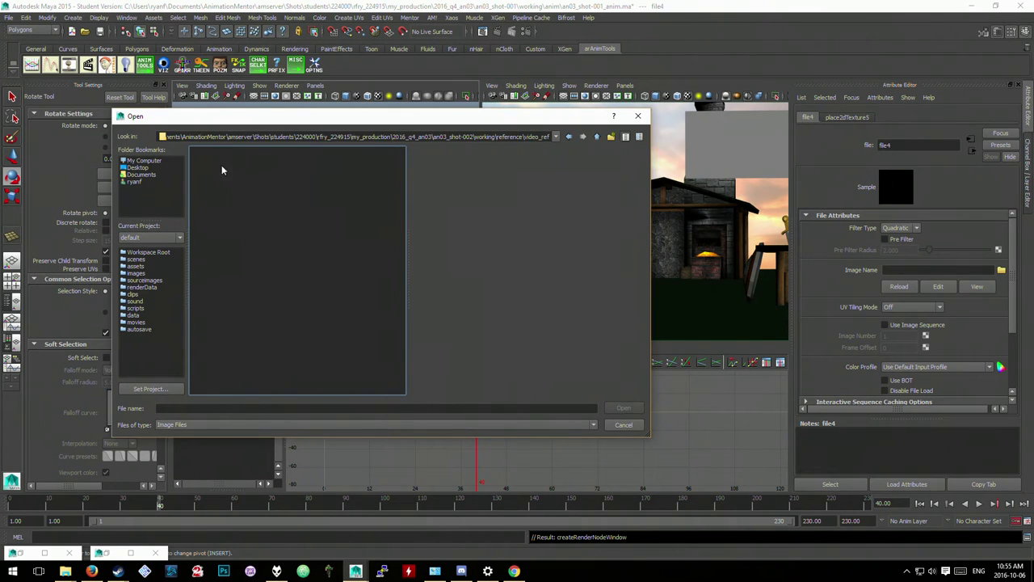
left_click(596, 137)
left_click(596, 136)
left_click(596, 136)
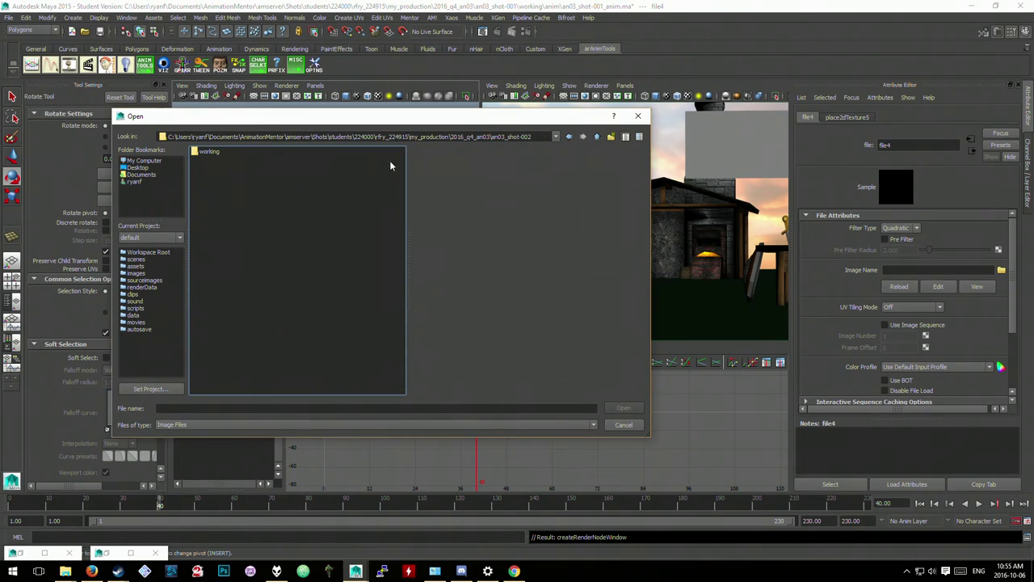
left_click(597, 137)
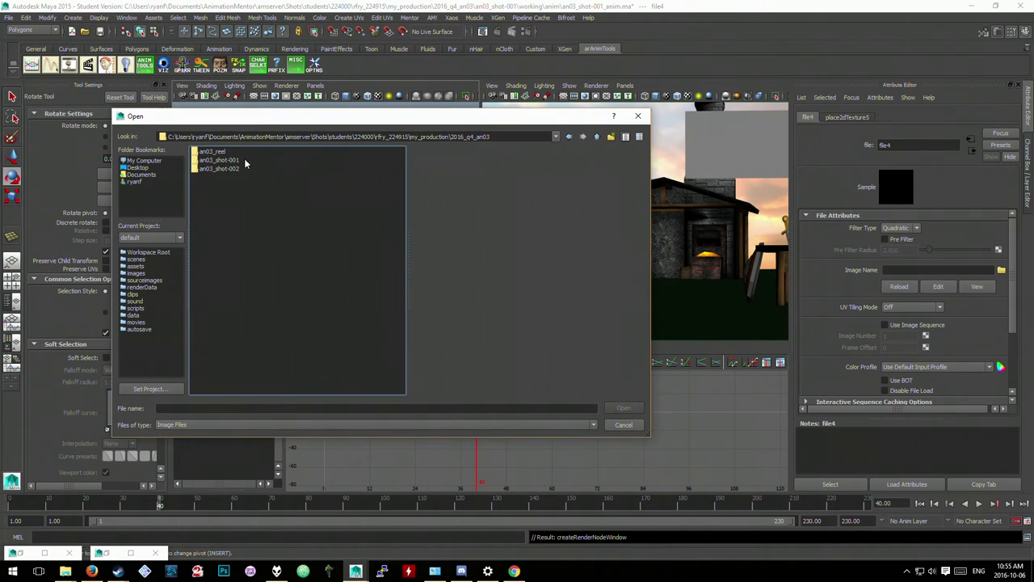
- Open the acting frames folder under an03_shot-001, working, reference
double_click(230, 161)
double_click(206, 151)
left_click(212, 161)
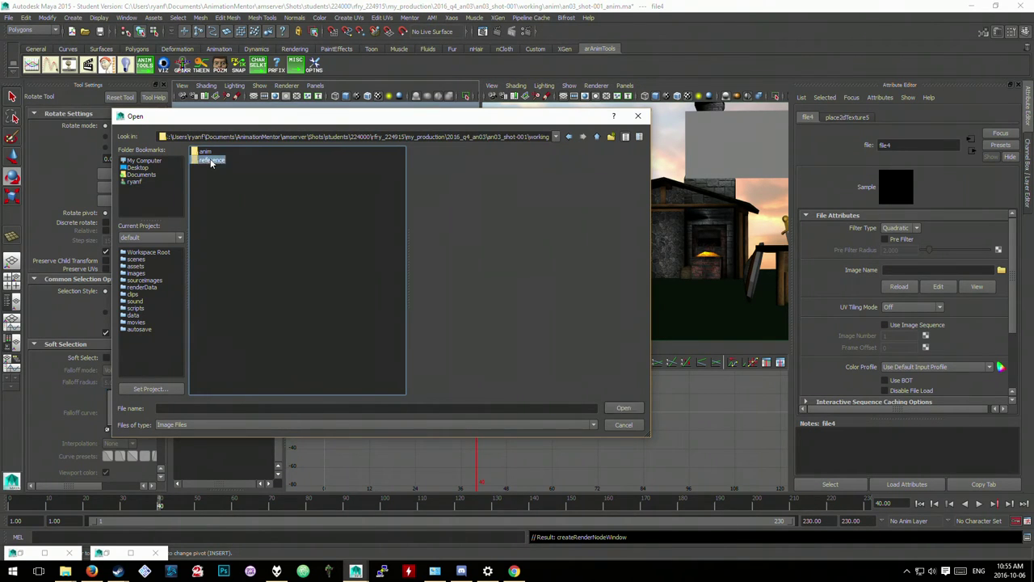
double_click(211, 161)
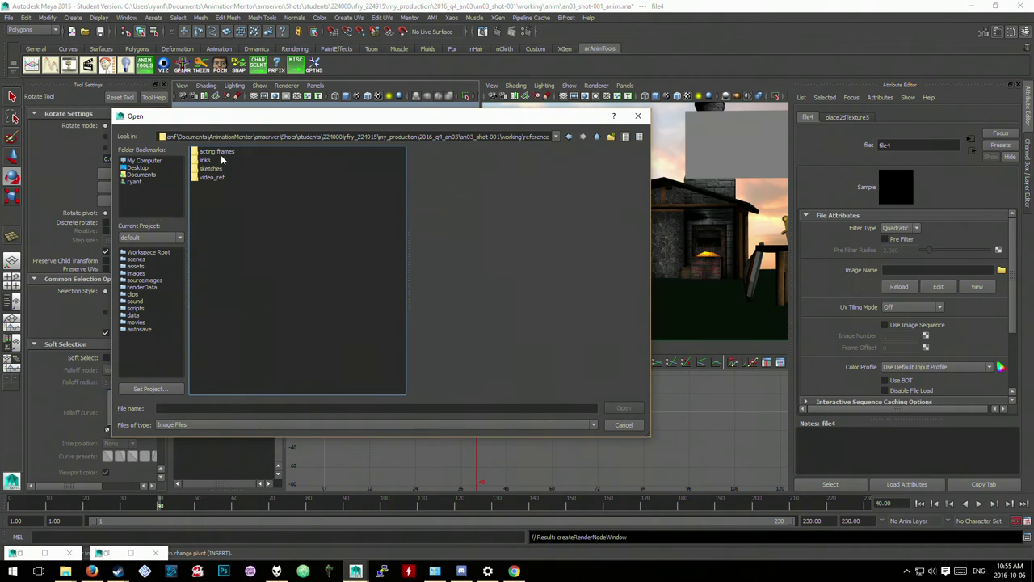
double_click(217, 151)
- Preview the acting frames, going through the files from acting000.png to acting024.png and back towards the start
left_click(218, 160)
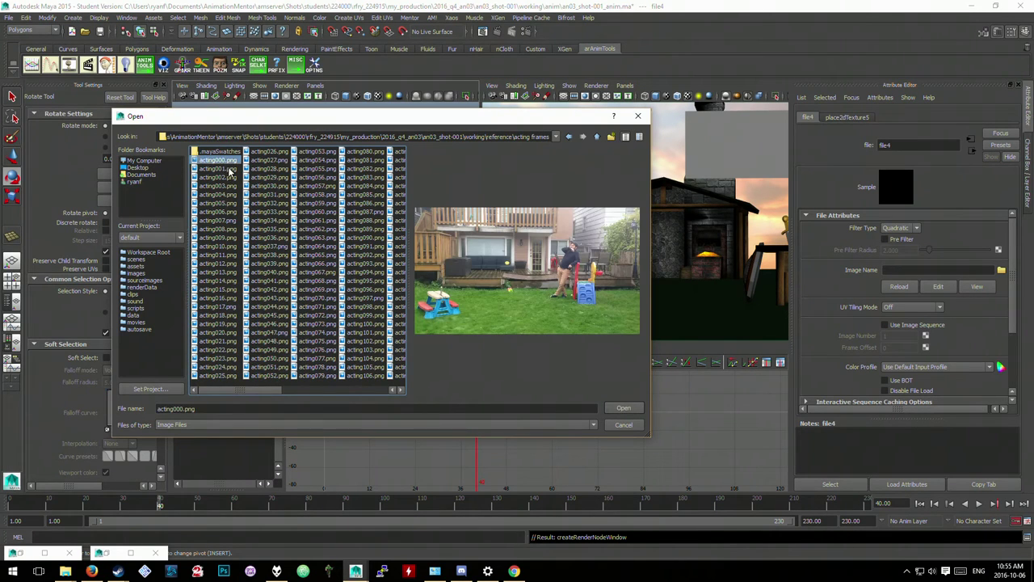
key("Down")
key("Down")
key("Down")
key("Down")
key("Down")
key("Down")
key("Down")
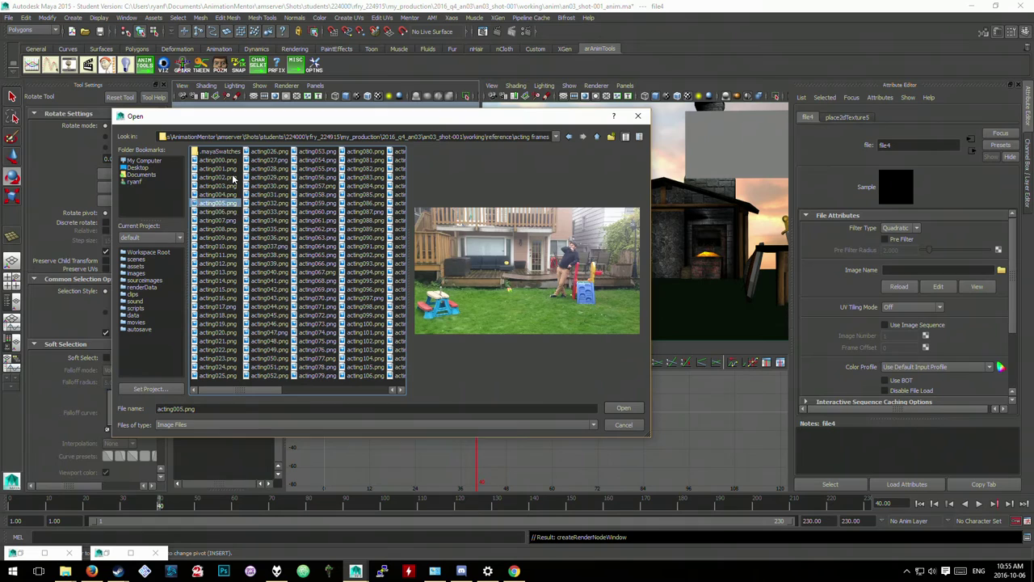
key("Down")
key("Down")
key("Down")
key("Down")
key("Down")
key("Down")
key("Down")
key("Down")
key("Down")
key("Down")
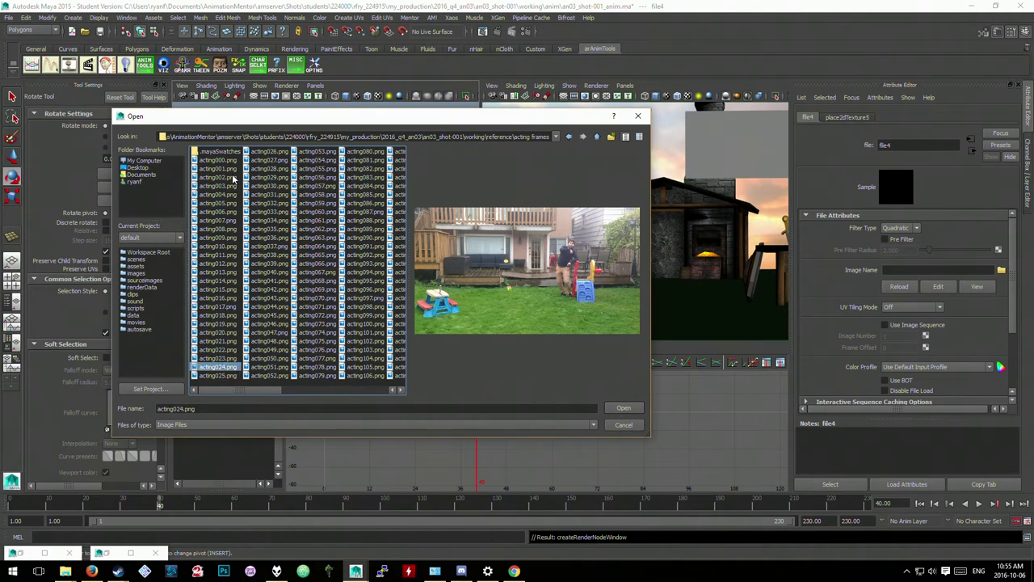
key("Up")
key("Up")
key("Up")
key("Up")
key("Up")
key("Up")
key("Up")
key("Up")
key("Up")
key("Up")
key("Up")
key("Up")
key("Up")
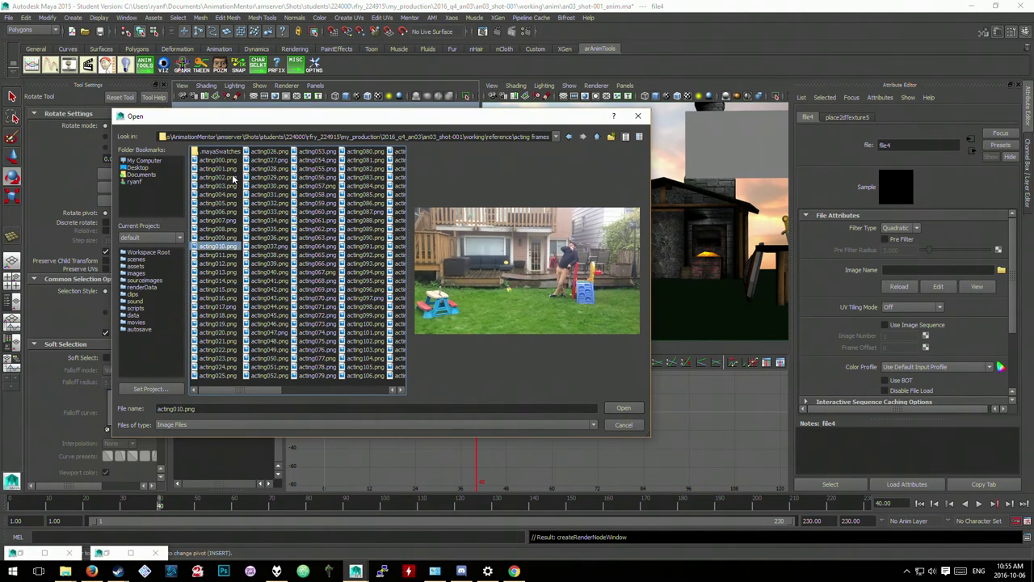
- Load acting000.png as the file texture's image and turn on Use Image Sequence
key("Up")
key("Up")
key("Up")
key("Up")
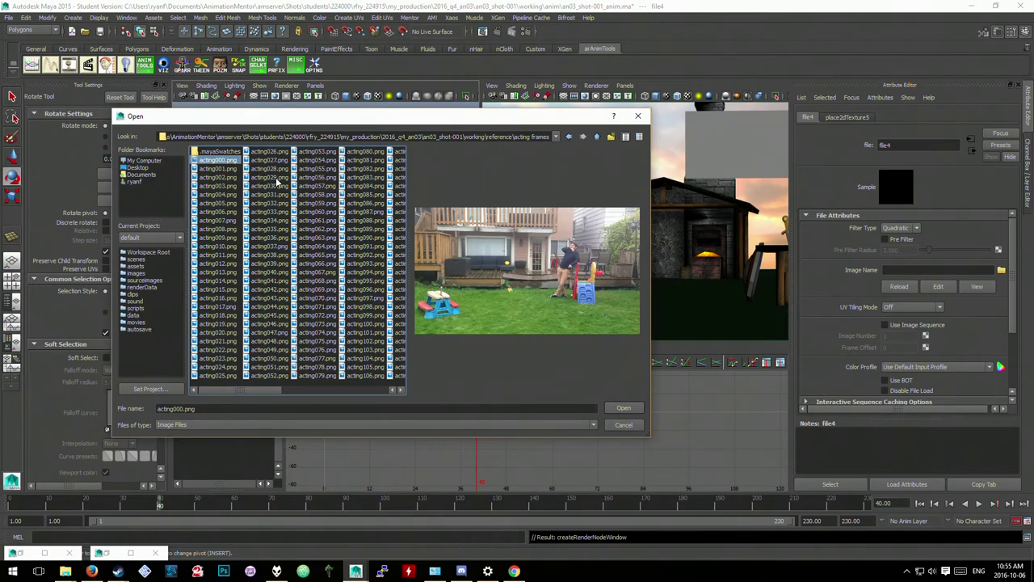
left_click(623, 408)
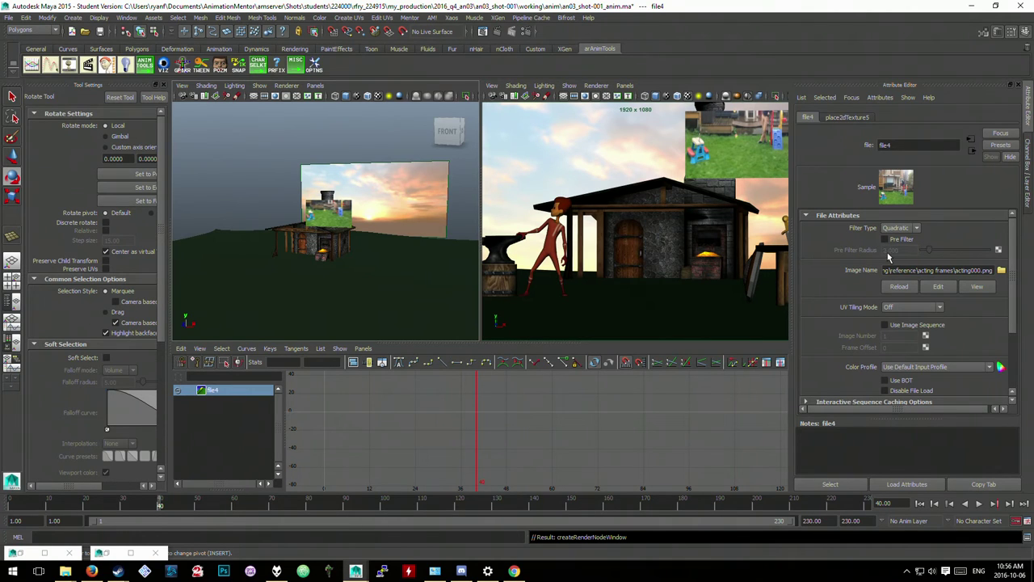
left_click(887, 326)
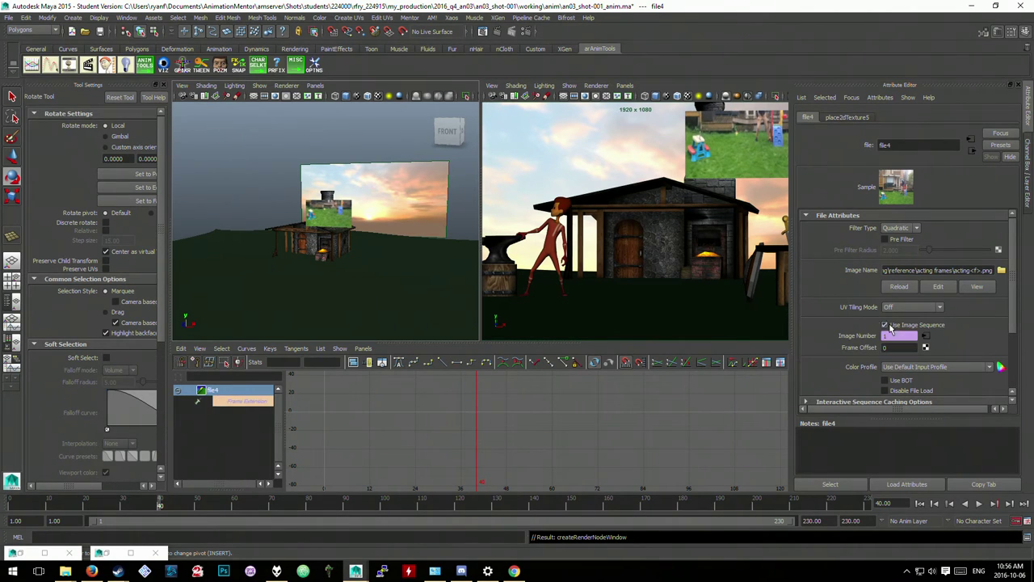
left_click(650, 148)
mouse_move(650, 147)
left_mouse_down("alt")
mouse_move(595, 161)
mouse_move(638, 147)
left_mouse_up("alt")
key("ctrl+z")
key("ctrl+z")
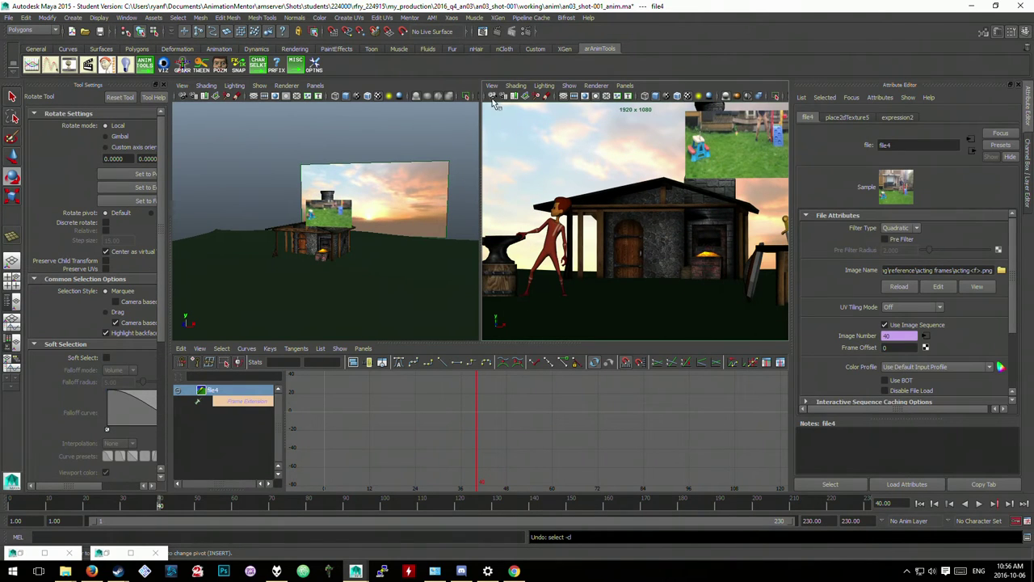
- Try to stretch the geo_movieseq plane along its Z axis to correct the picture's framing
left_click(707, 157)
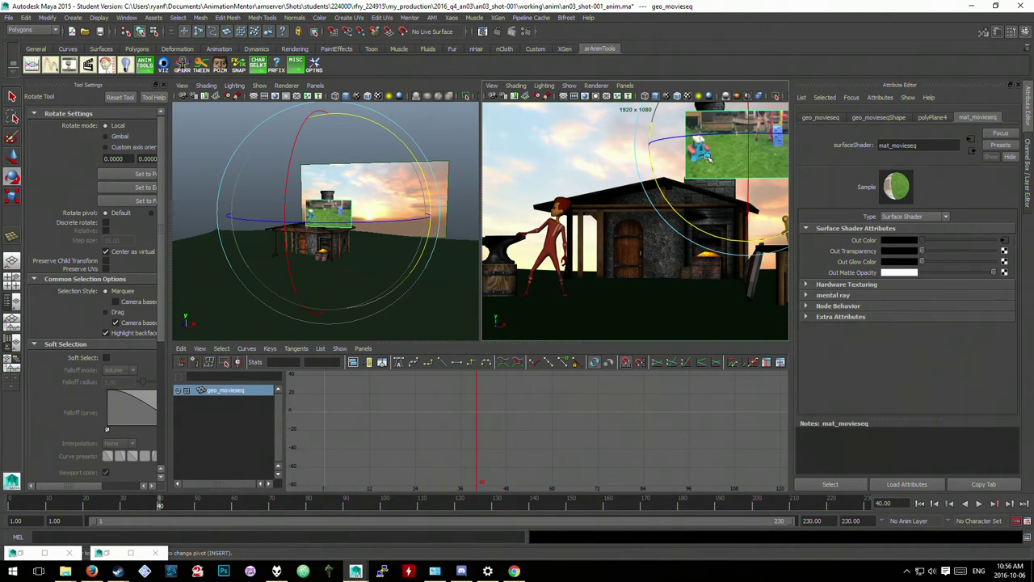
left_click(490, 96)
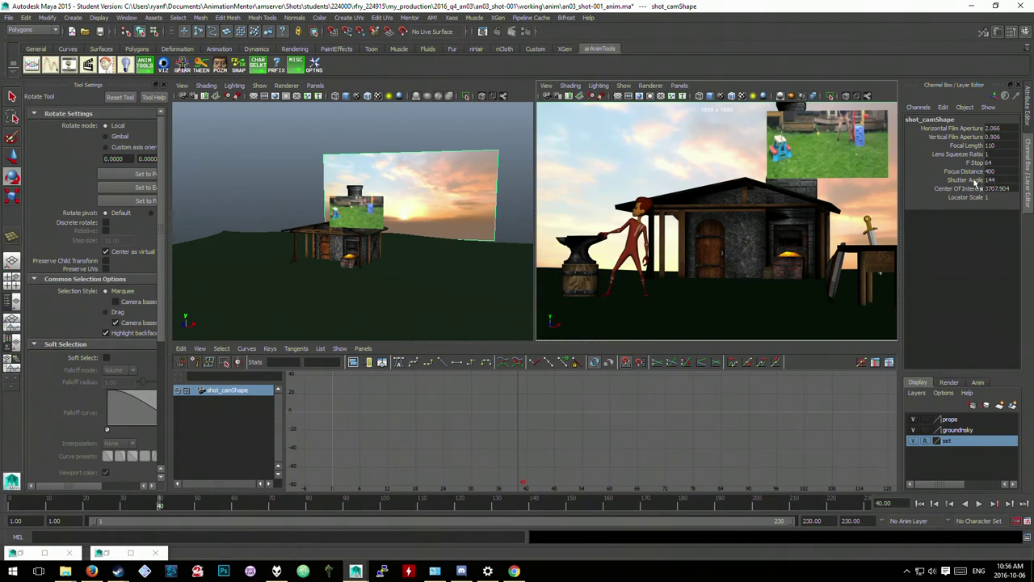
left_click(1028, 173)
left_click(820, 127)
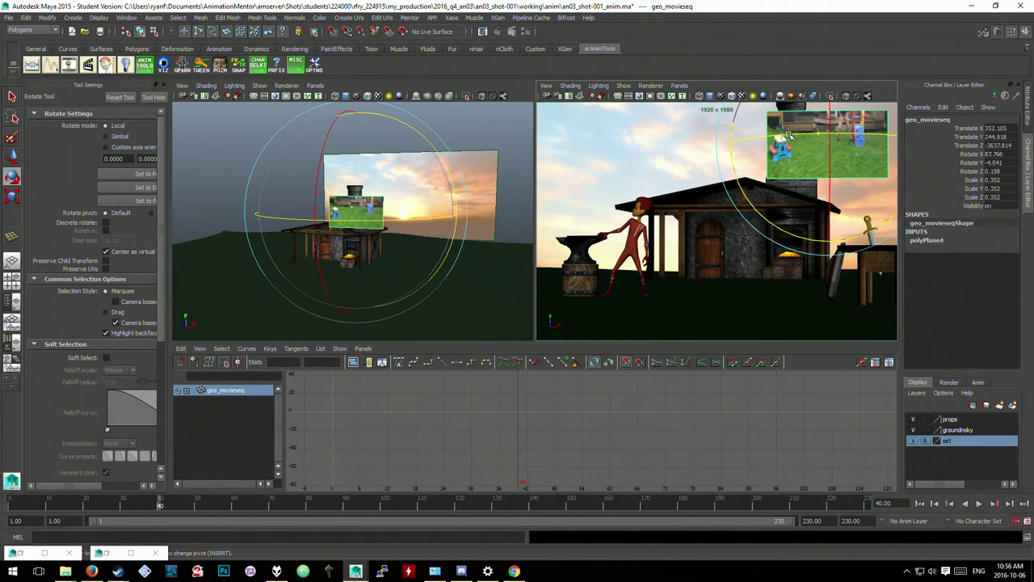
key("r")
left_click_drag(828, 146, 858, 139)
key("ctrl+z")
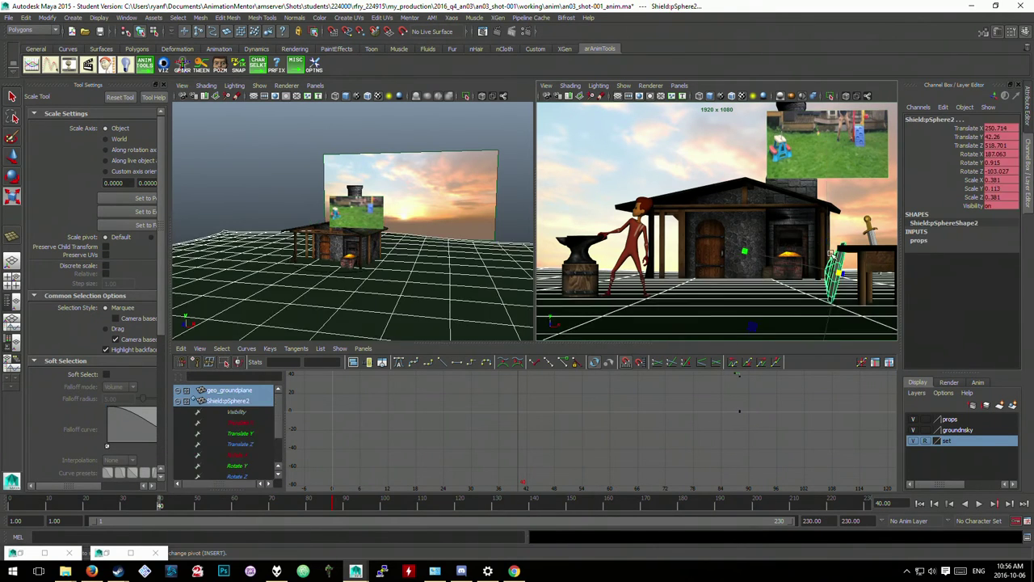
key("ctrl+z")
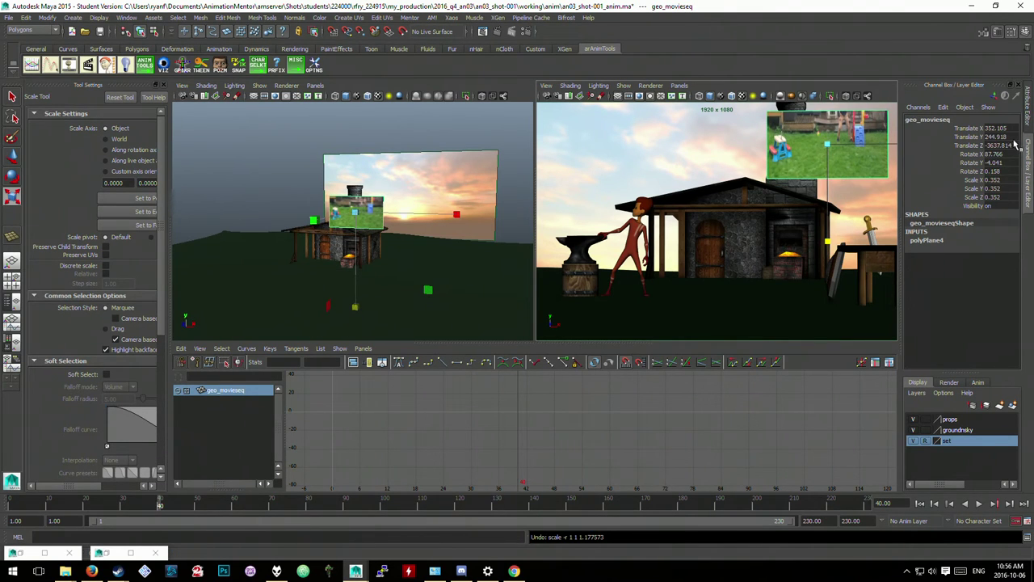
- Examine the geo_movieseq plane's polyPlane4, shape and mat_movieseq attributes, and the settings of its connected file4 texture
left_click(1028, 113)
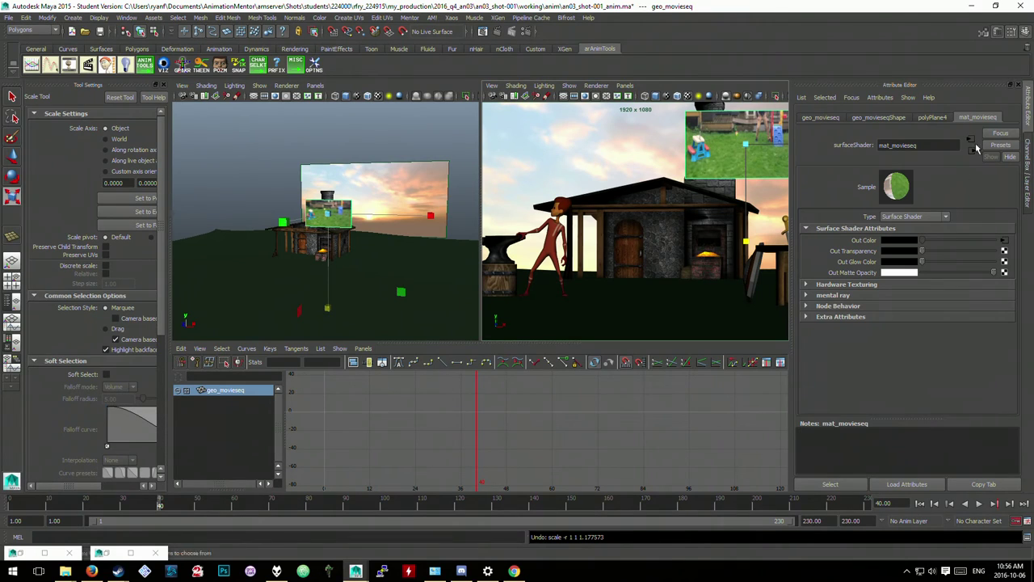
left_click(933, 119)
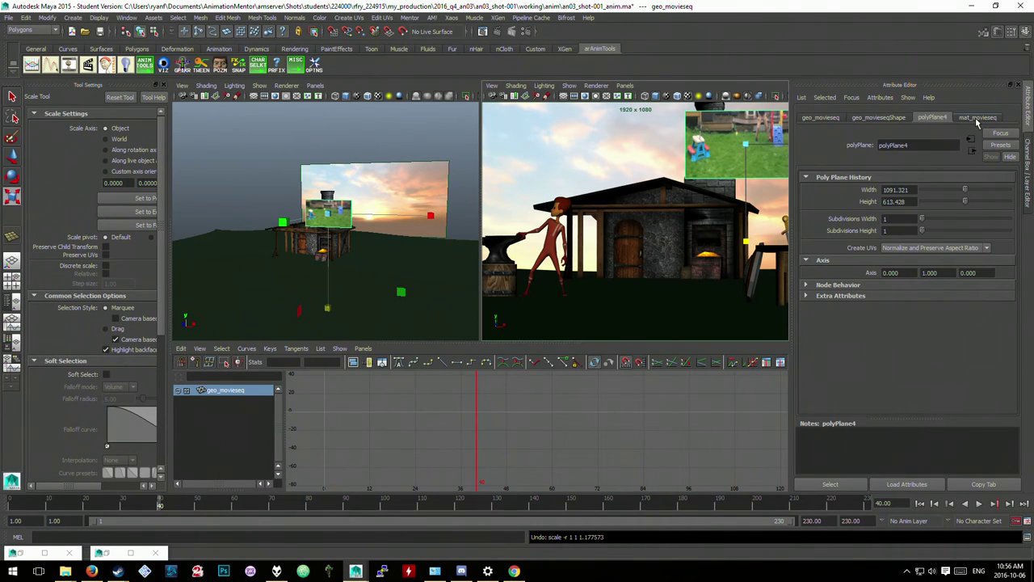
left_click(888, 118)
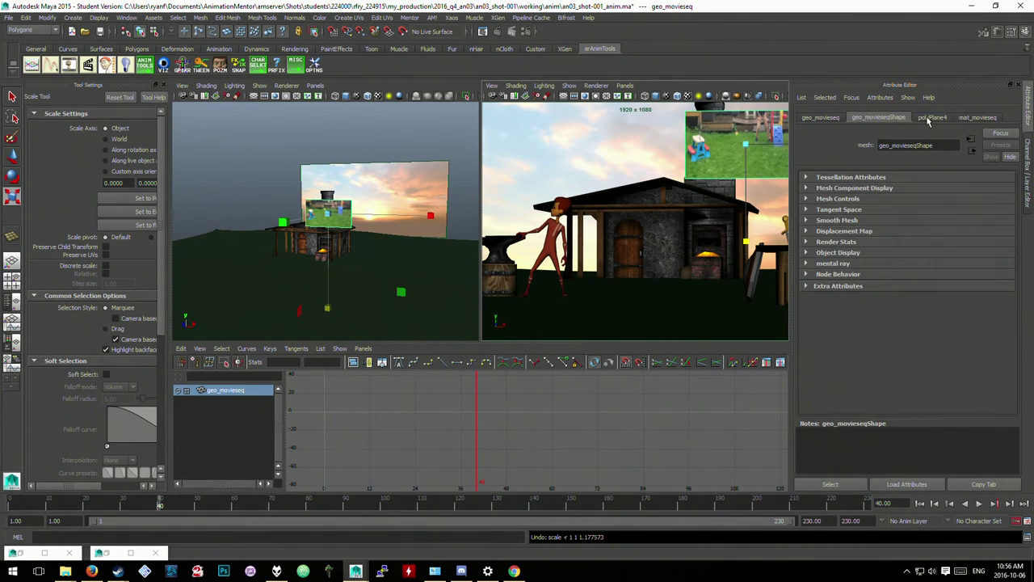
left_click(977, 118)
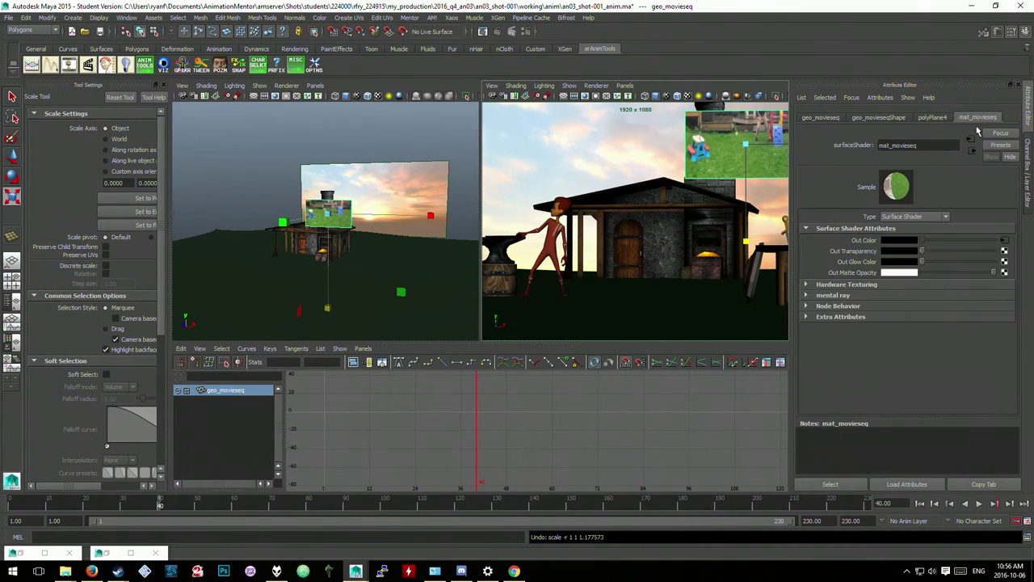
left_click(1003, 242)
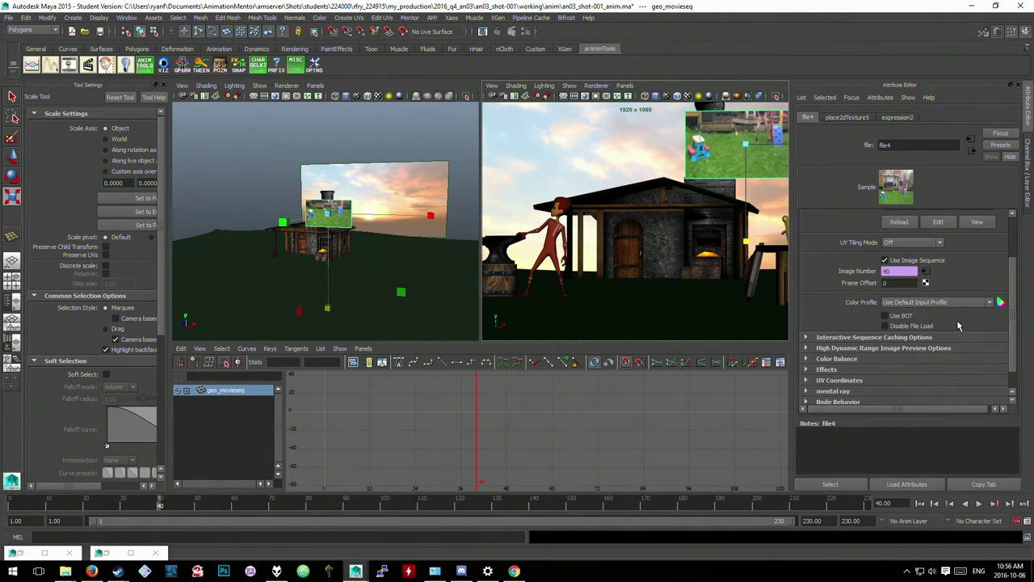
scroll(958, 325, "down", 2)
left_click(926, 303)
left_click(926, 305)
scroll(926, 306, "up", 2)
left_click(926, 307)
left_click(924, 308)
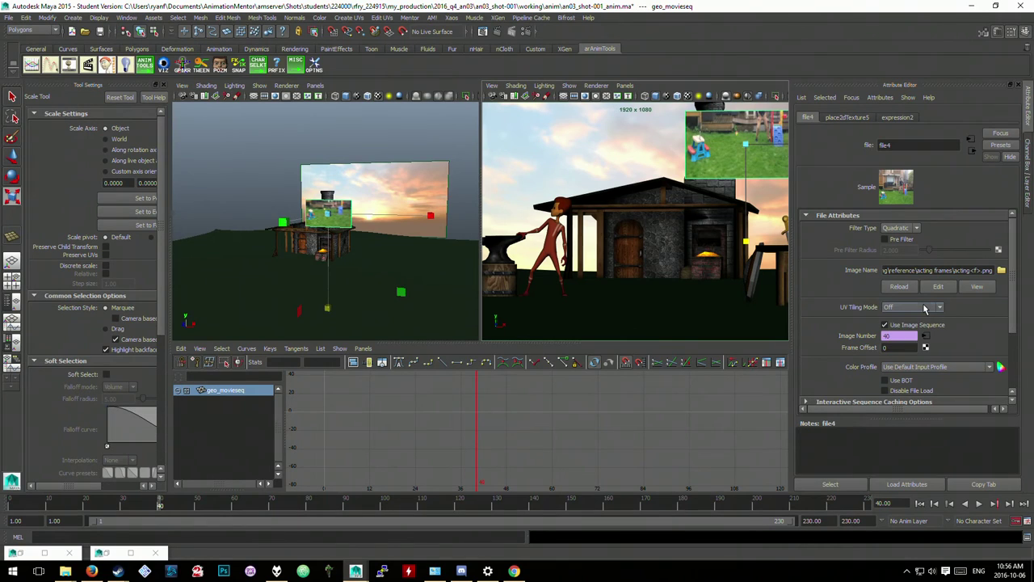
scroll(924, 307, "down", 3)
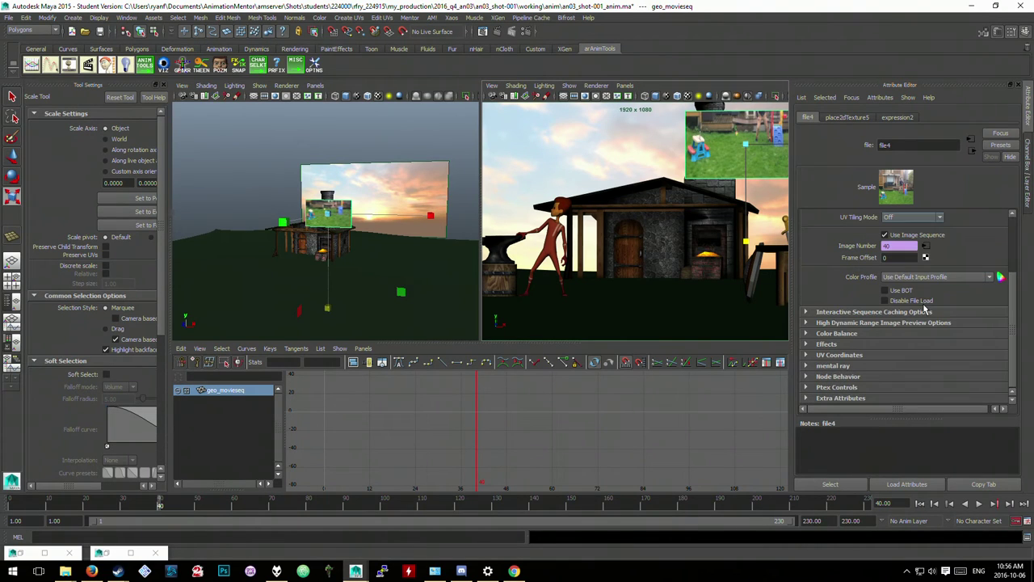
- Examine the UV Coordinates settings of the file4 texture
left_click(841, 354)
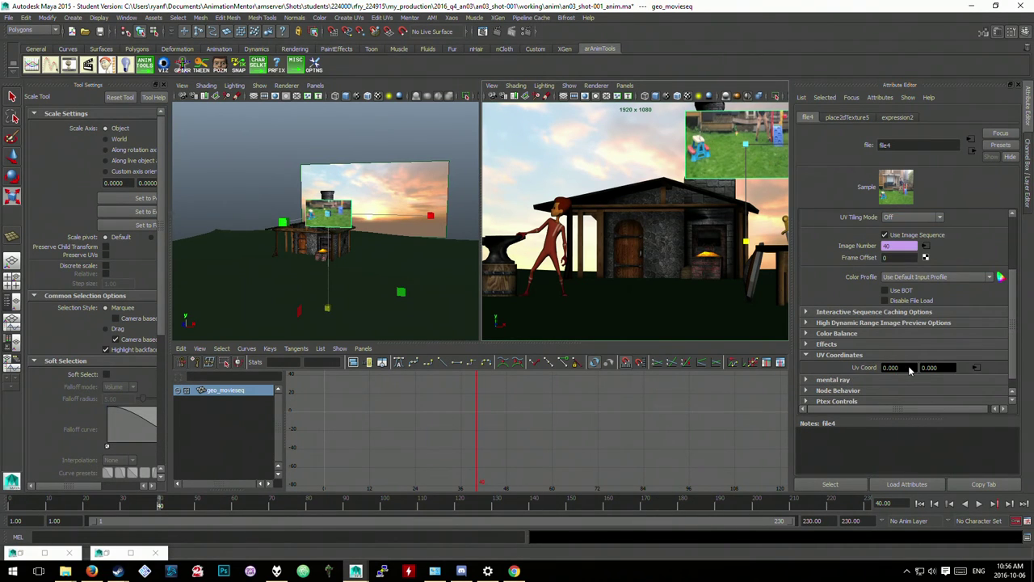
left_click(887, 369)
middle_click_drag(664, 283, 695, 285)
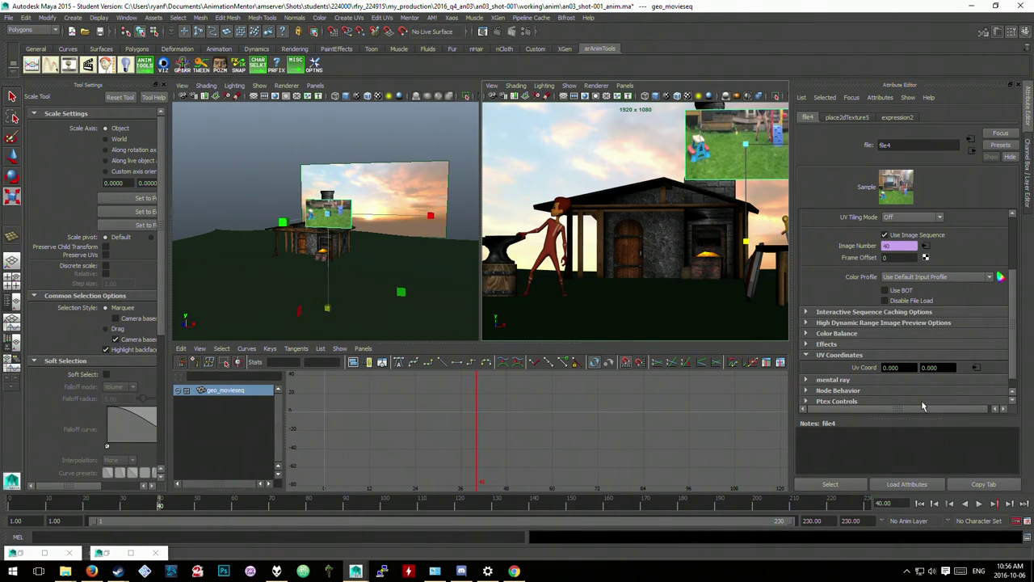
left_click(891, 369)
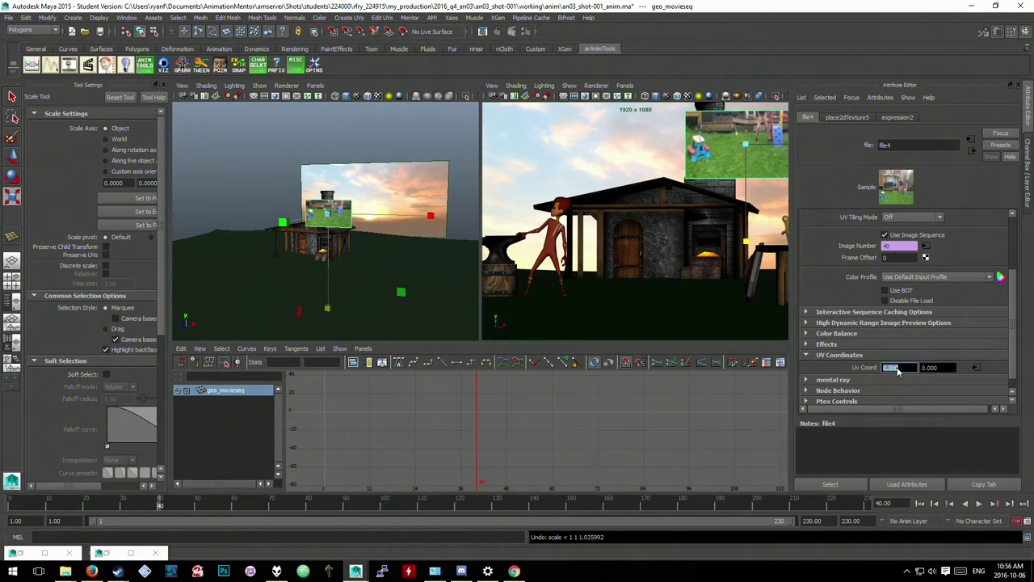
left_click(835, 357)
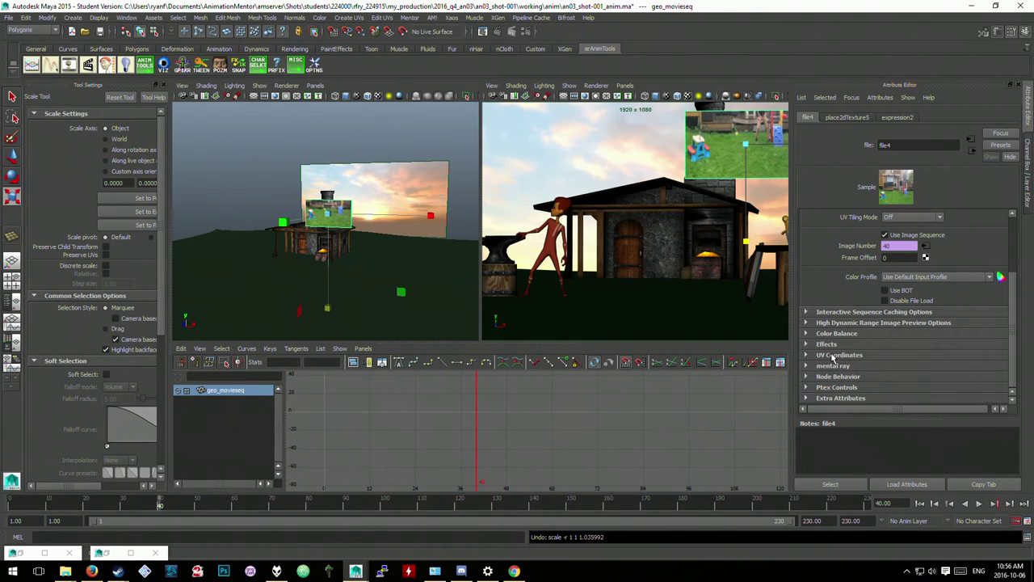
scroll(896, 323, "up", 3)
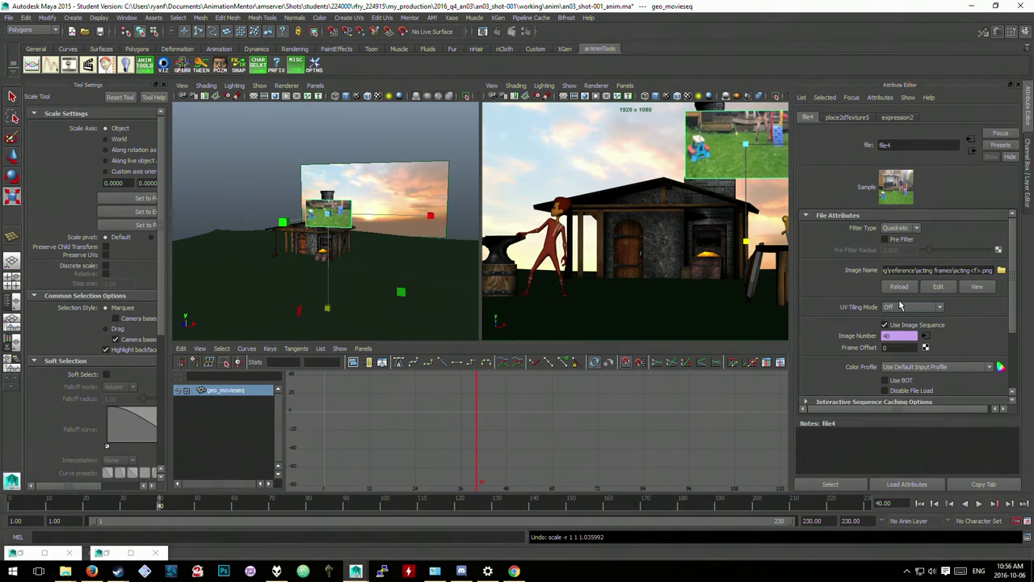
- Delete the geo_movieseq plane from the shot
left_click(633, 144)
left_click(706, 149)
key("3")
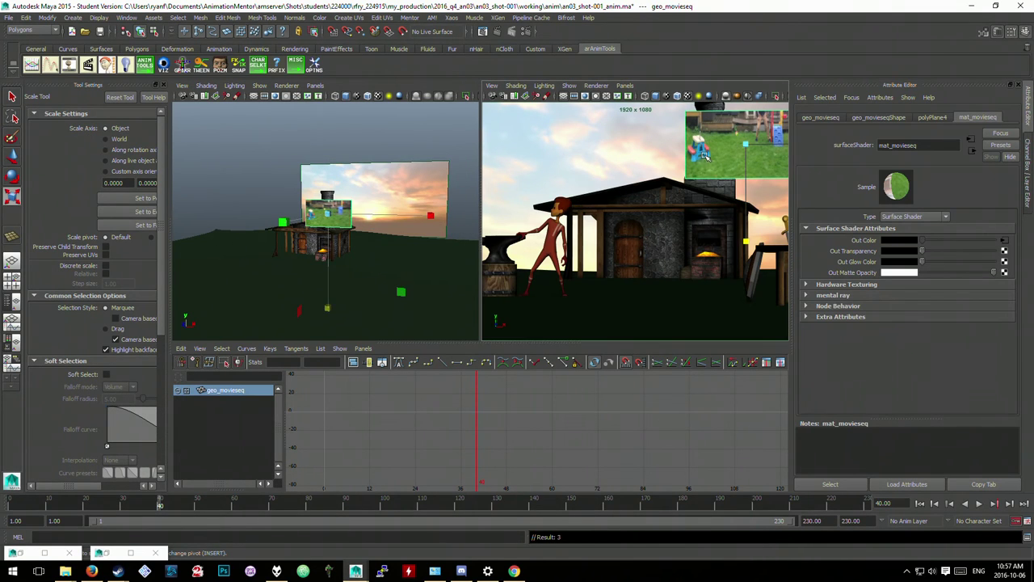
key("ctrl+z")
left_click(704, 151)
key("Delete")
- Try to create a polygon plane about 897 by 711 units on the ground in the perspective view
left_click(339, 265)
left_click(208, 155)
left_click_drag(241, 194, 275, 197, "alt")
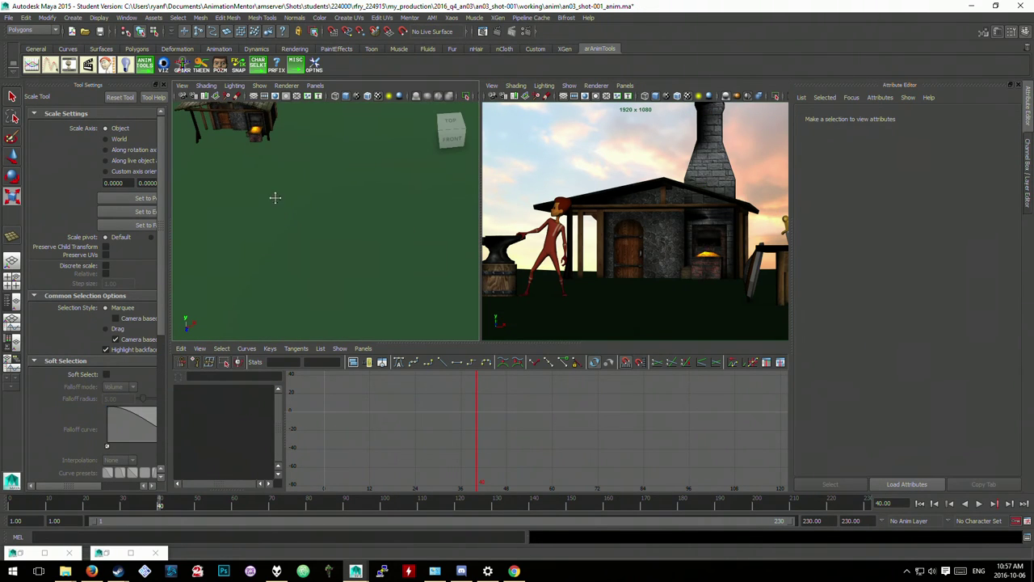
left_click(72, 17)
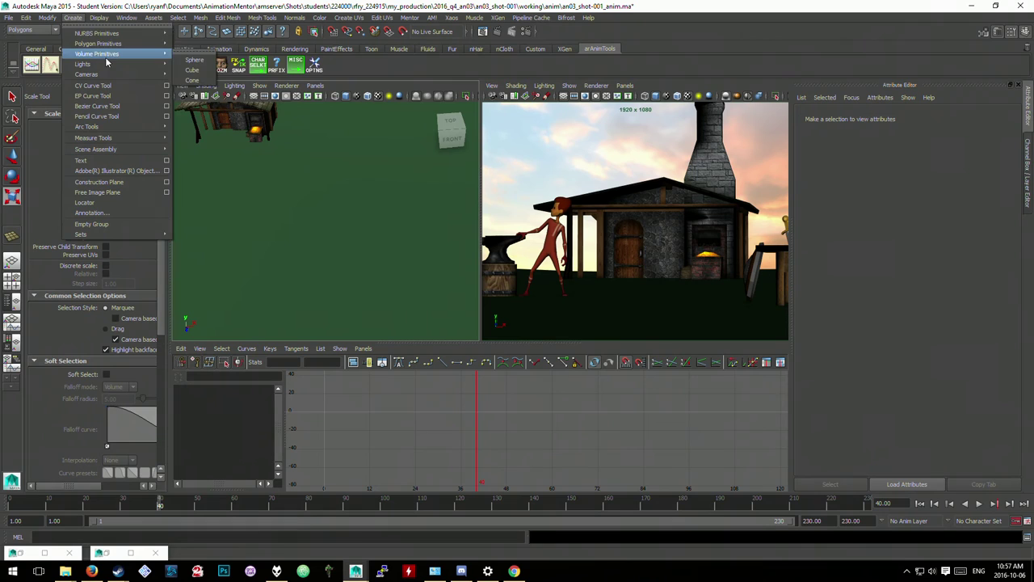
mouse_move(98, 43)
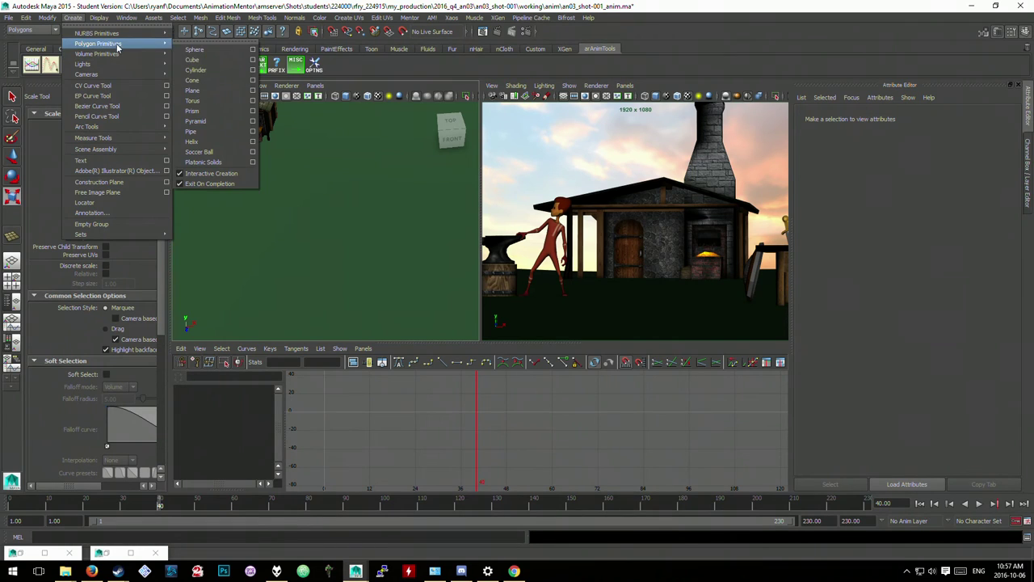
left_click(194, 89)
left_click_drag(247, 210, 326, 242)
key("r")
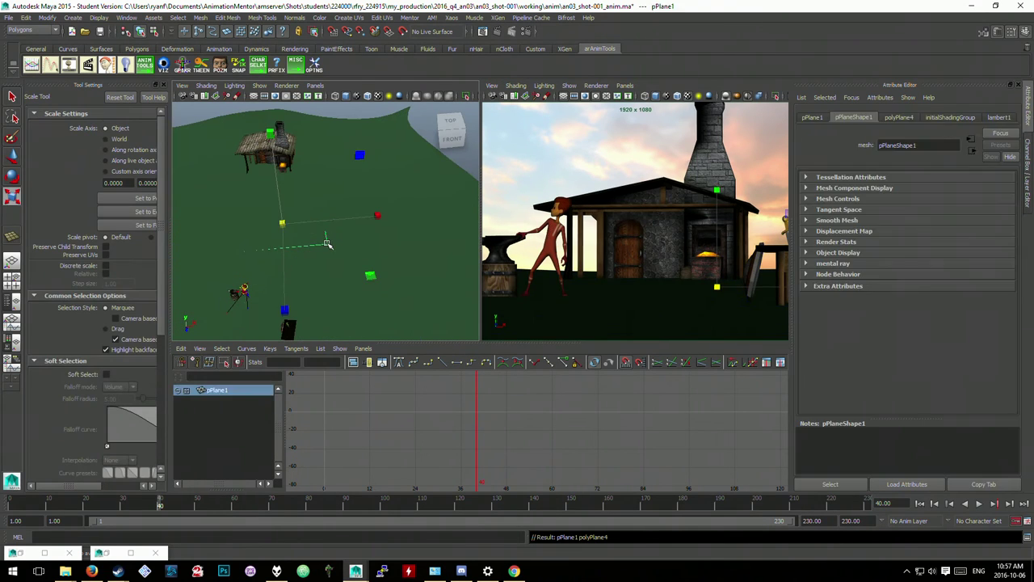
key("ctrl+z")
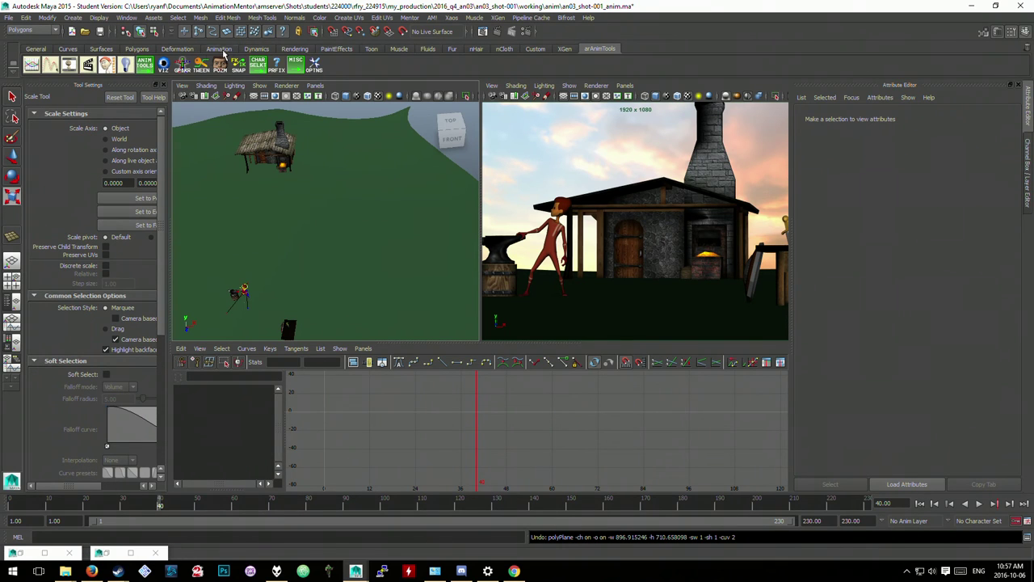
- Create a polygon plane on the ground in the perspective view, between the forge and the character
left_click(73, 18)
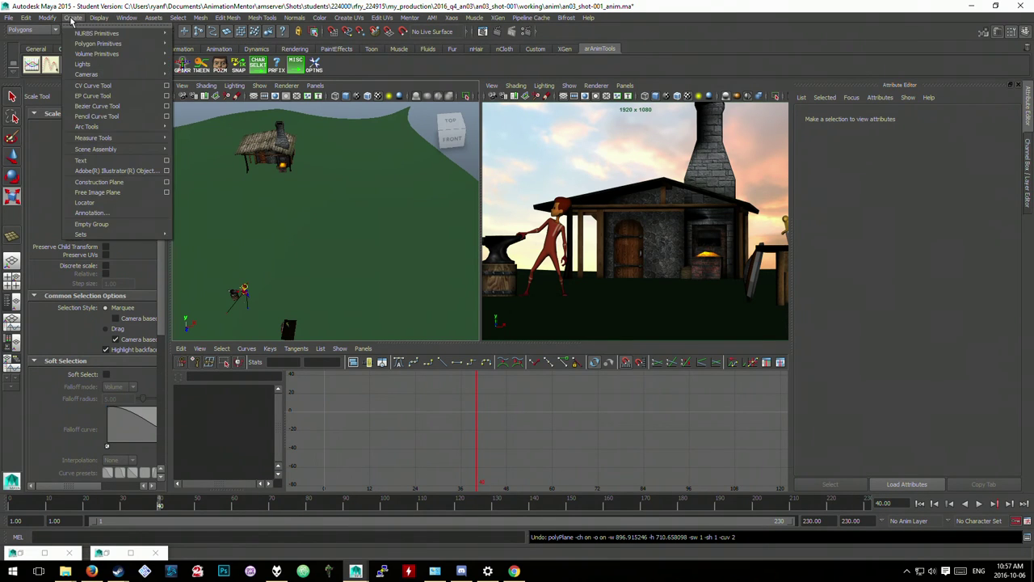
mouse_move(141, 45)
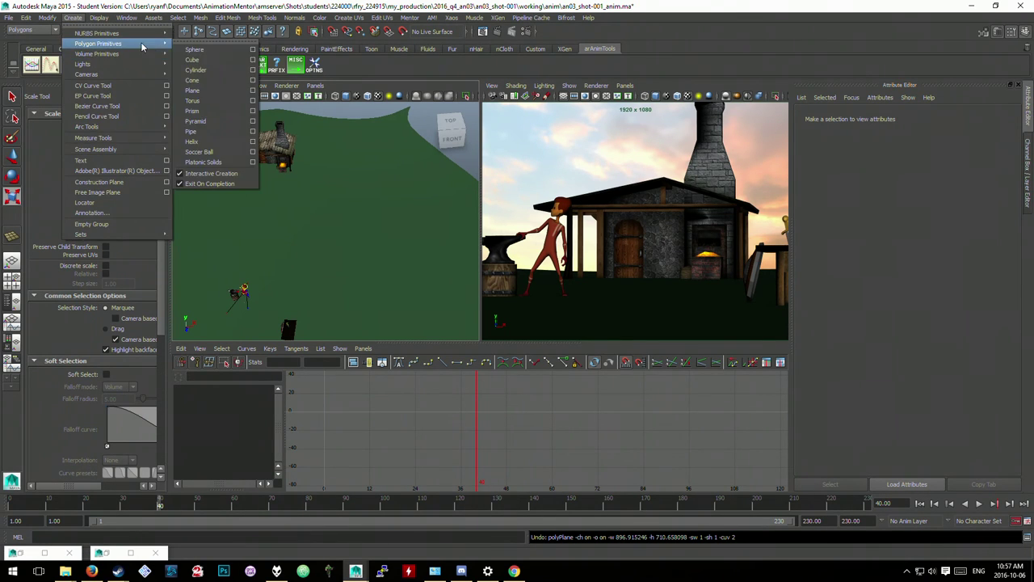
left_click(192, 90)
left_click_drag(234, 192, 307, 200)
scroll(315, 205, "up", 2)
scroll(236, 191, "down", 3)
middle_click_drag(236, 190, 364, 203, "alt")
- Raise the new plane above the ground and assign it the existing material mat_movieseq
key("w")
left_click_drag(298, 174, 287, 131)
right_click_drag(290, 153, 390, 479)
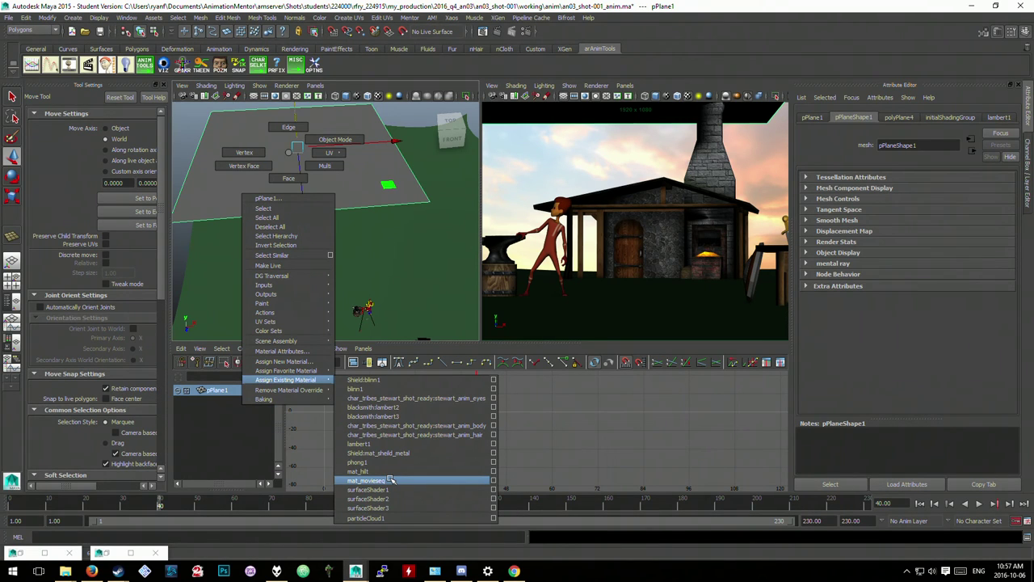
right_click_drag(390, 480, 391, 479)
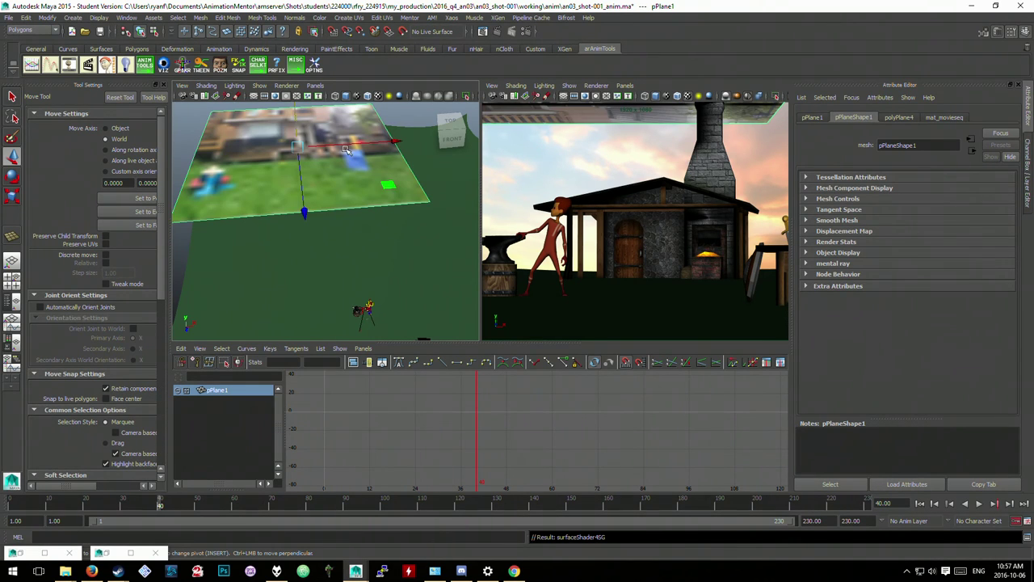
- Rotate the new plane upright so it faces the shot camera, and move it back toward the forge
key("e")
left_click_drag(315, 146, 327, 179)
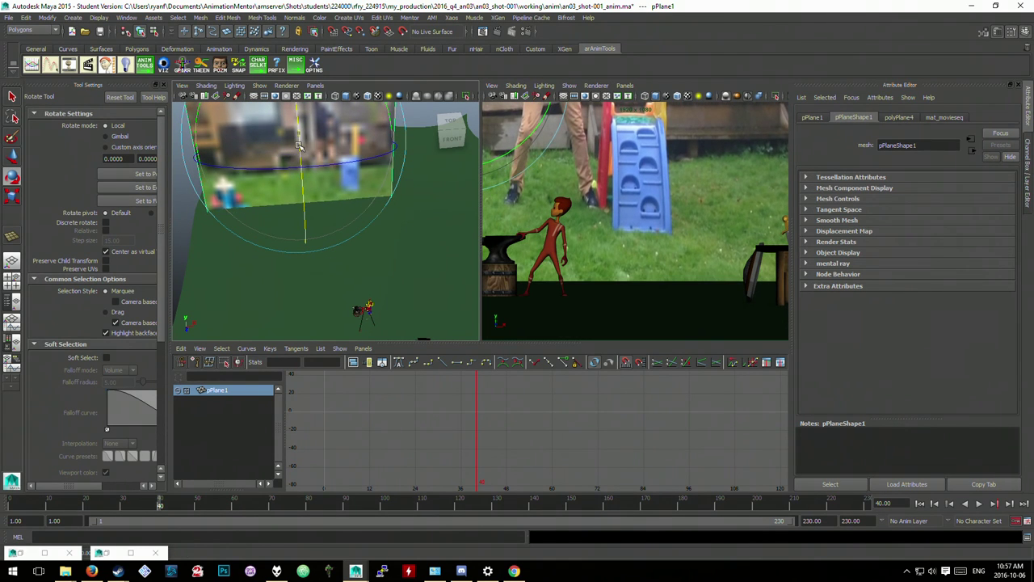
key("w")
mouse_move(355, 145)
left_mouse_down()
mouse_move(406, 155)
mouse_move(299, 149)
mouse_move(353, 141)
left_mouse_up()
- Reduce the upright plane's height and reposition it in front of the forge, within the camera's frame
key("r")
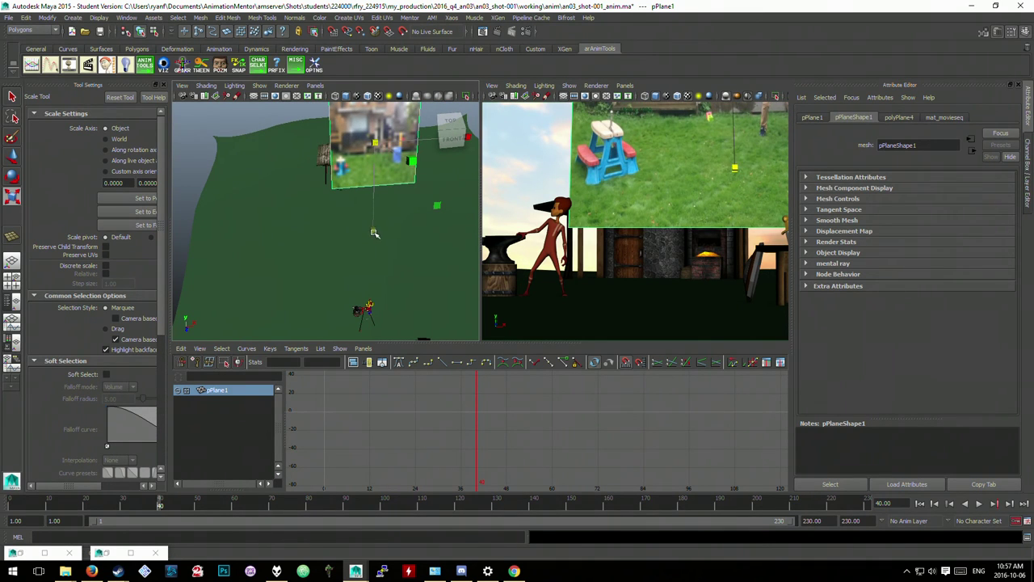
left_click_drag(374, 232, 369, 189)
key("w")
left_click_drag(375, 121, 384, 159)
- Scale the plane down in height and width to a small picture with natural proportions in the camera view
key("r")
left_click_drag(346, 250, 345, 239)
left_click_drag(435, 160, 415, 160)
left_click_drag(345, 249, 343, 244)
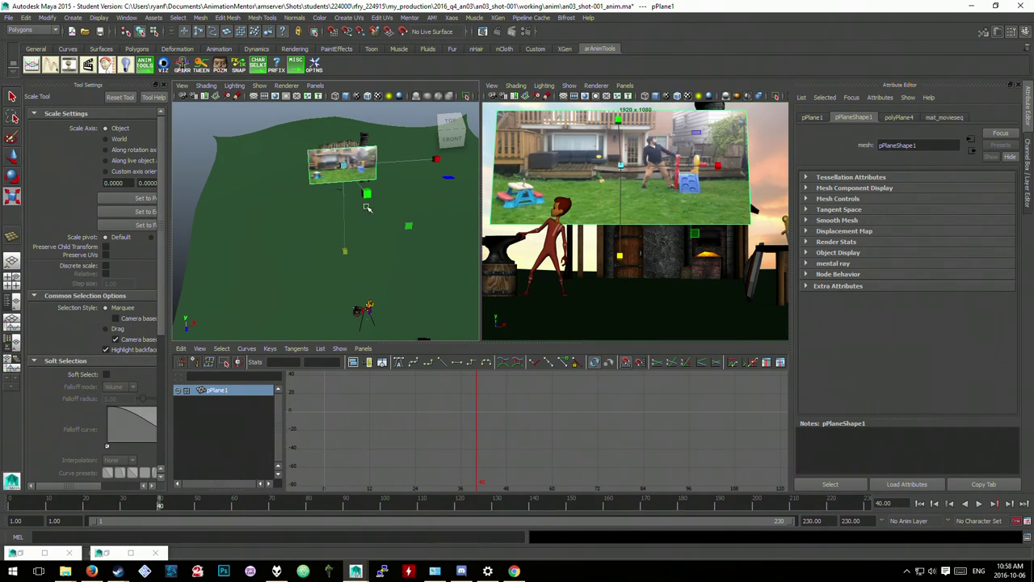
left_click_drag(436, 159, 404, 159)
left_click_drag(344, 256, 341, 240)
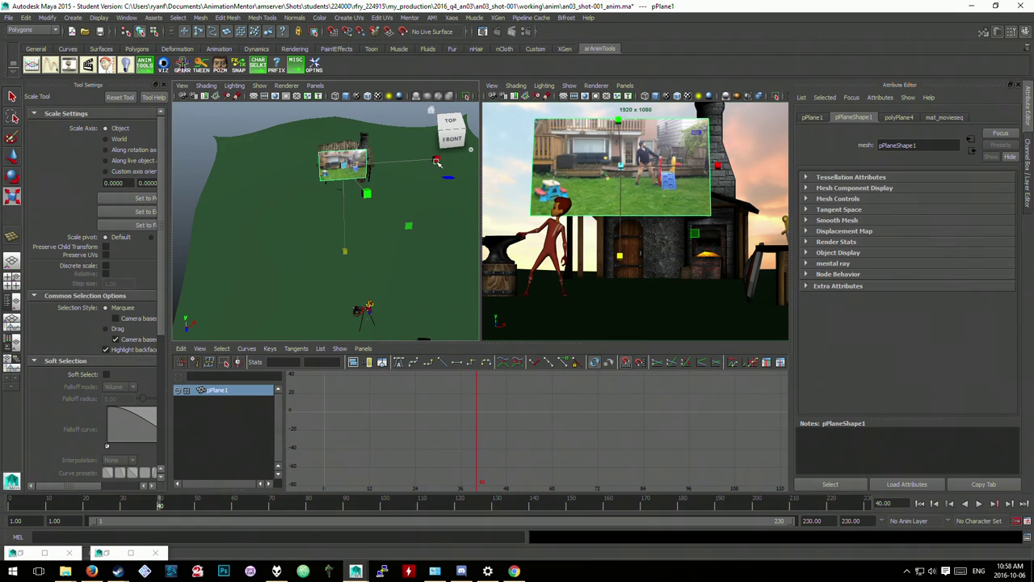
left_click_drag(437, 159, 417, 160)
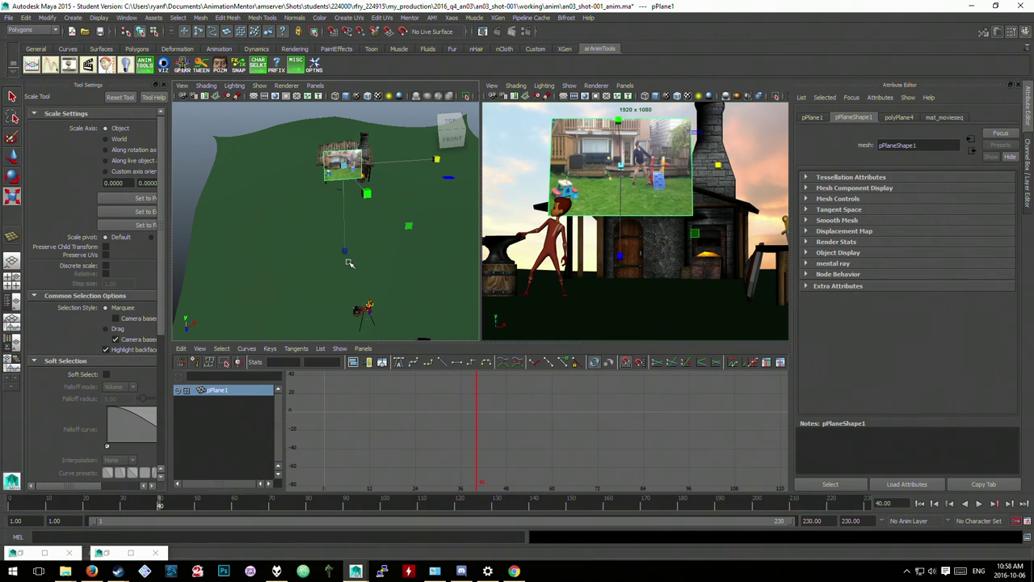
left_click_drag(347, 255, 346, 251)
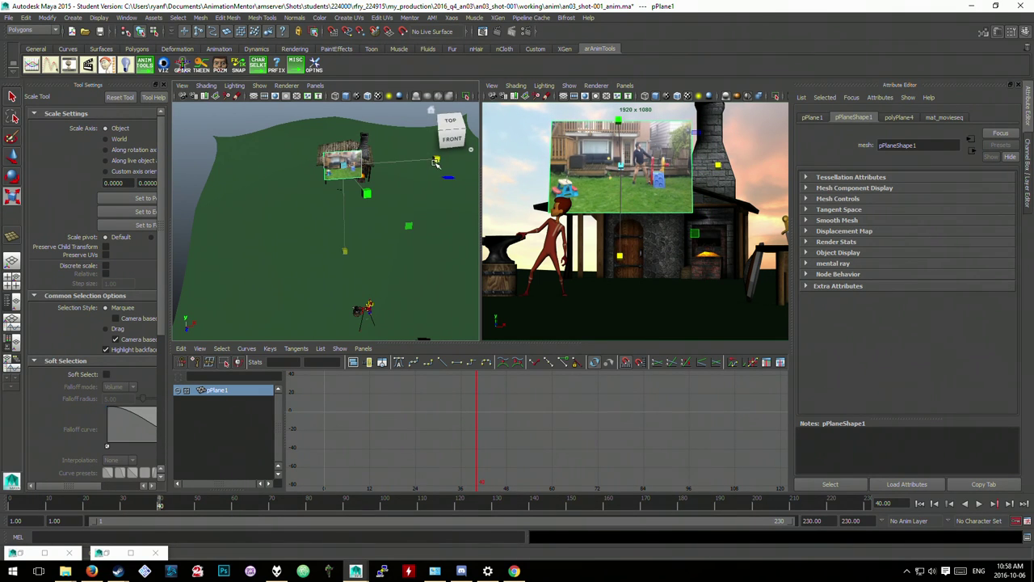
- Move the plane to the upper-right corner of the shot camera's frame, clear of the character, and deselect it
left_click_drag(435, 162, 311, 202)
key("w")
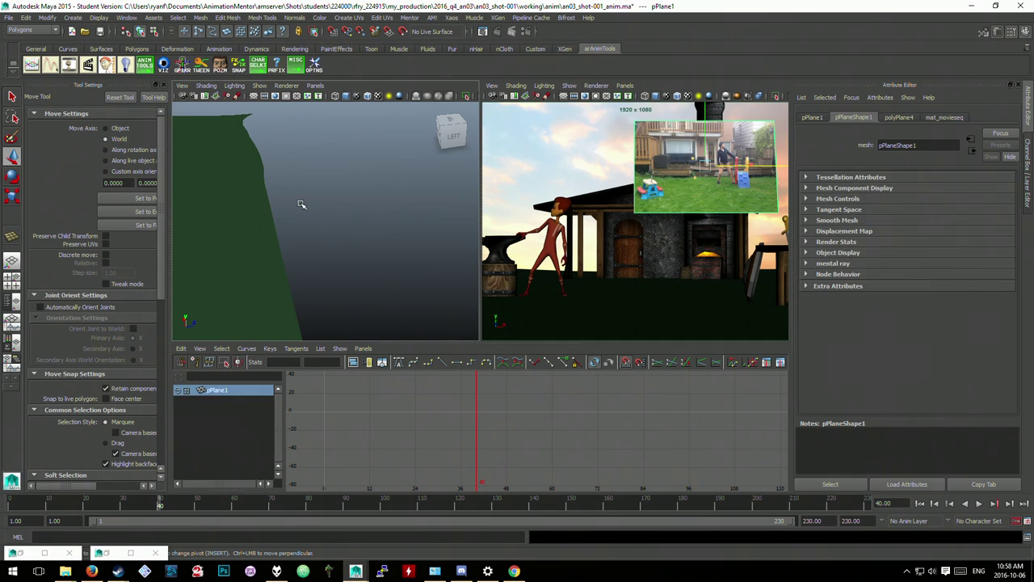
left_click(300, 202)
left_click(343, 213)
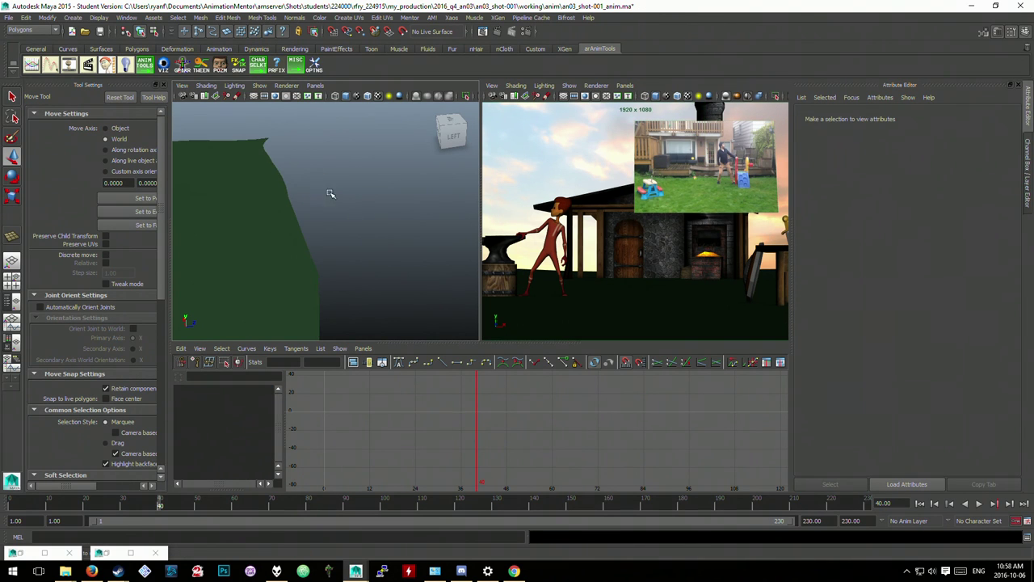
- Play back the shot to check the reference sequence against the character animation, and stop playback
key("alt+v")
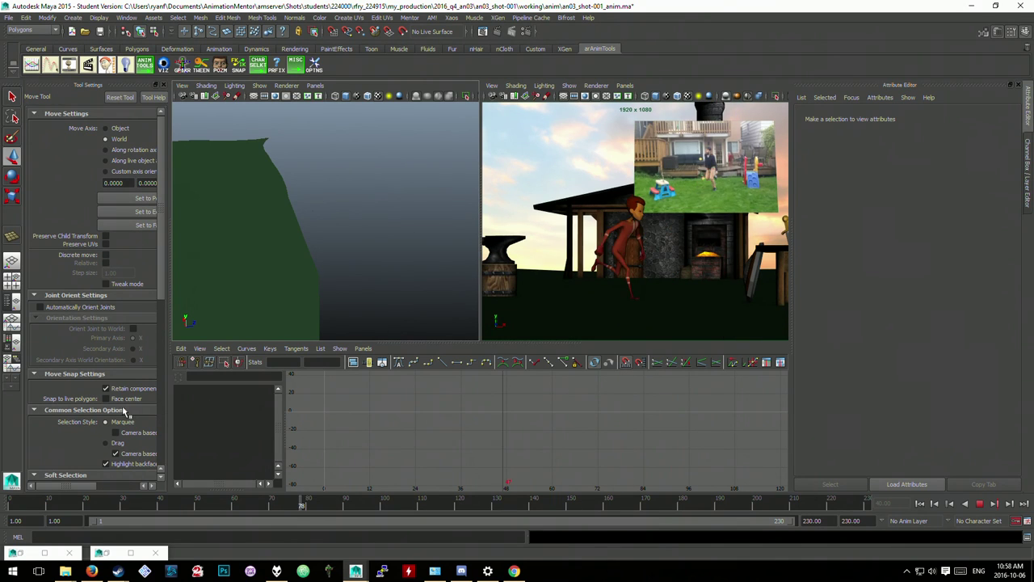
key("Escape")
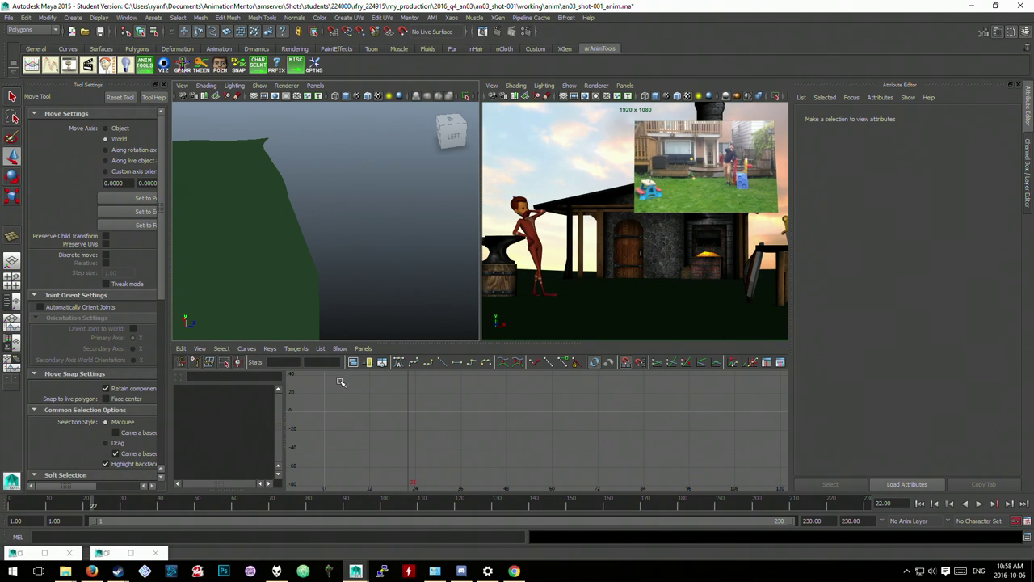